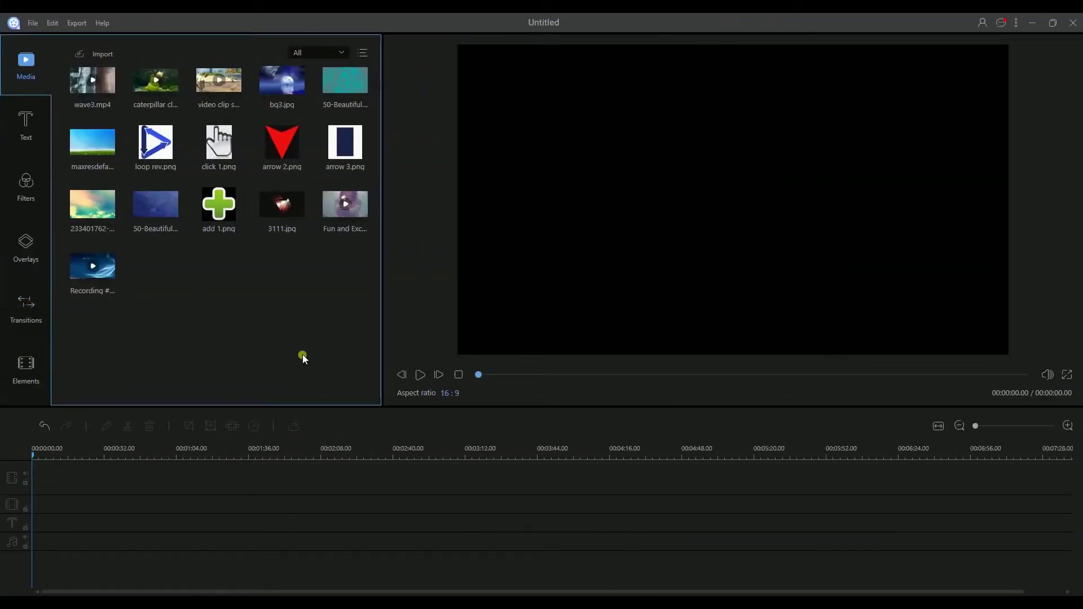
Step: Put wave3.mp4 on the main track and the caterpillar and sunflower clips on two overlay tracks
drag(110, 95, 65, 486)
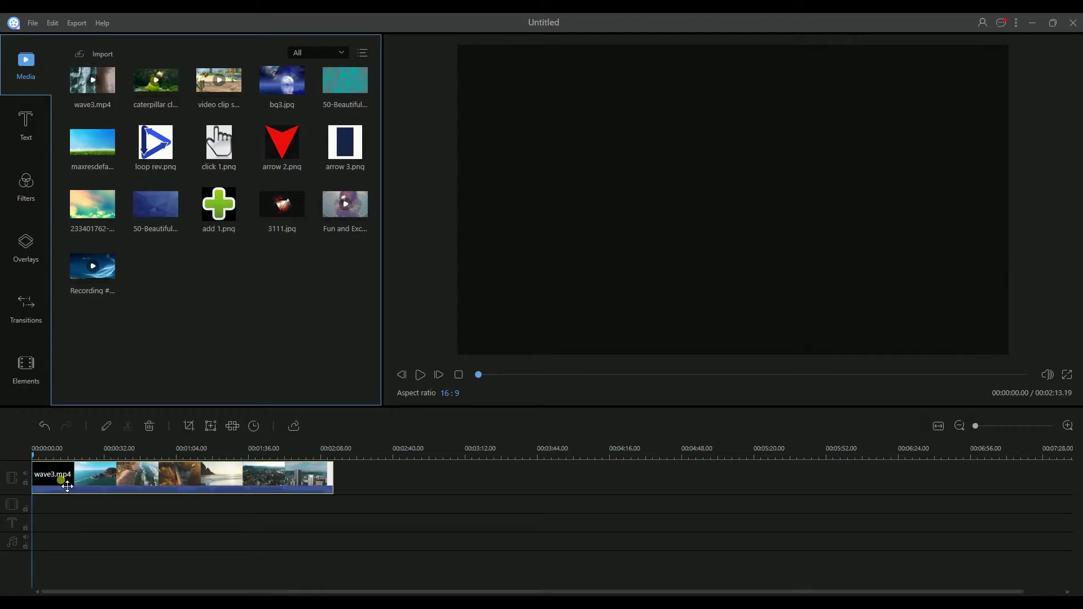
drag(156, 86, 40, 515)
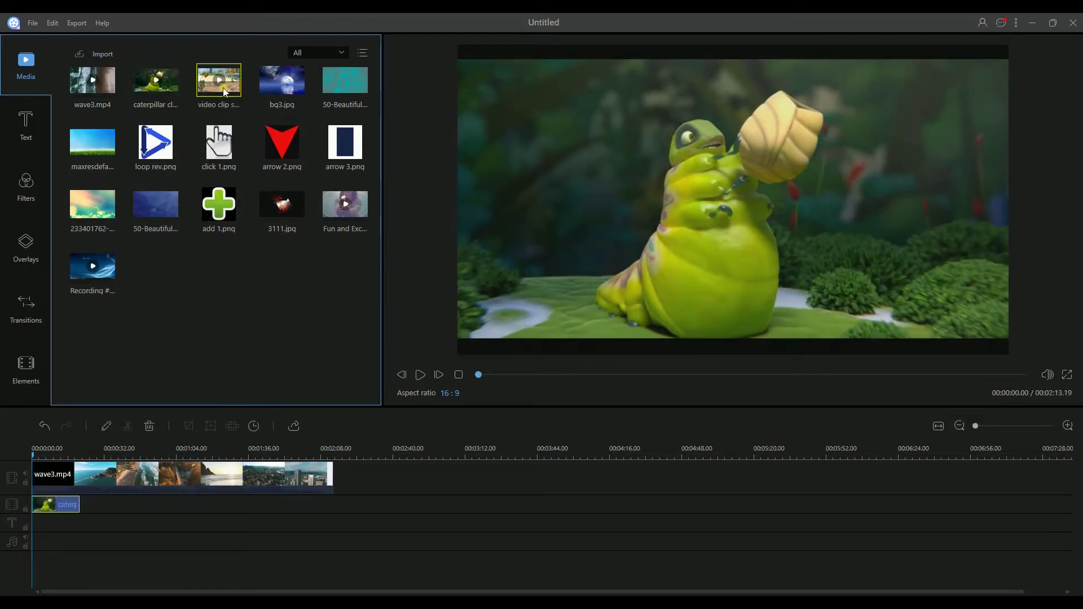
drag(222, 86, 35, 525)
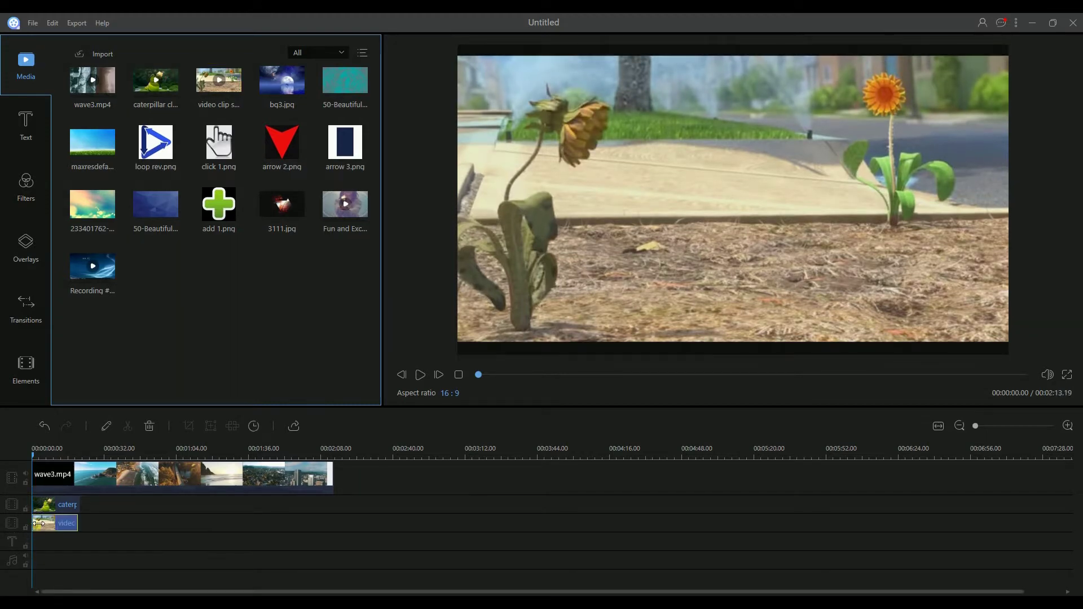
click(333, 559)
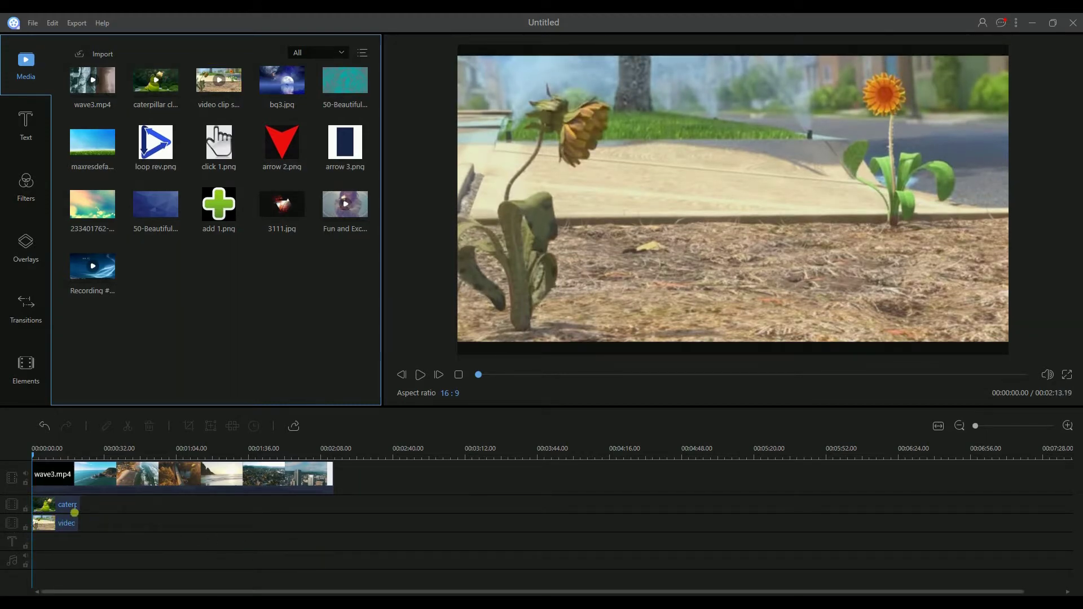
click(69, 511)
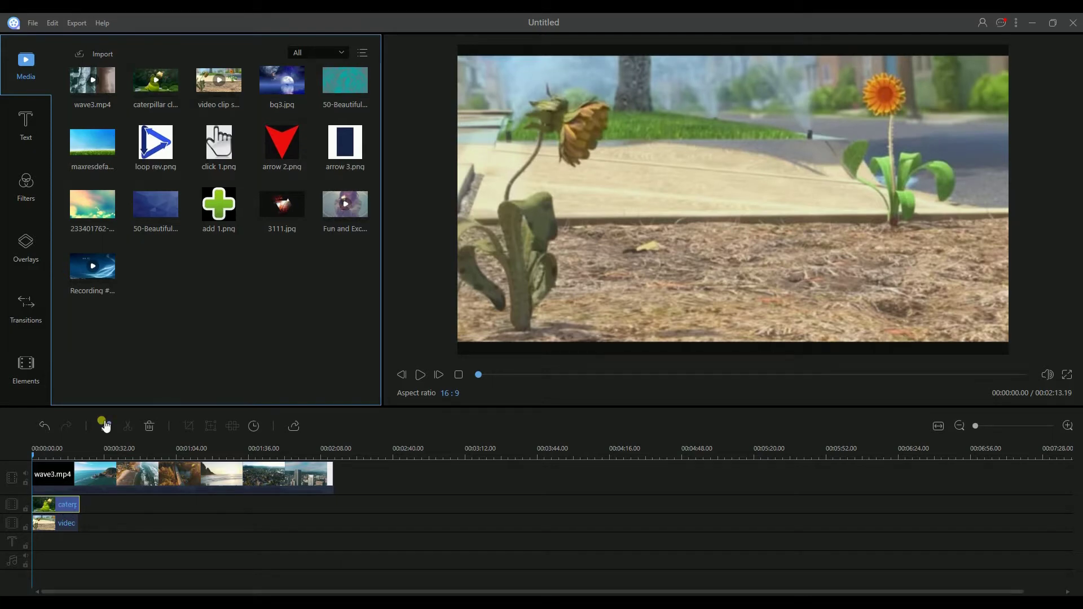
Step: Shrink the caterpillar clip and move it to the left side of the frame
click(106, 427)
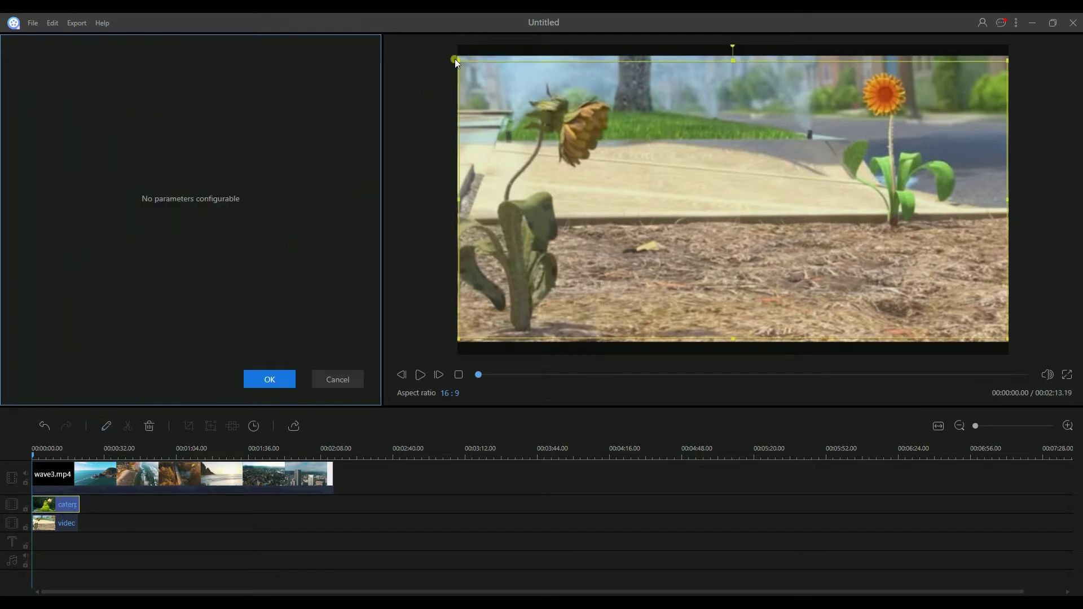
drag(456, 58, 786, 222)
drag(907, 284, 590, 189)
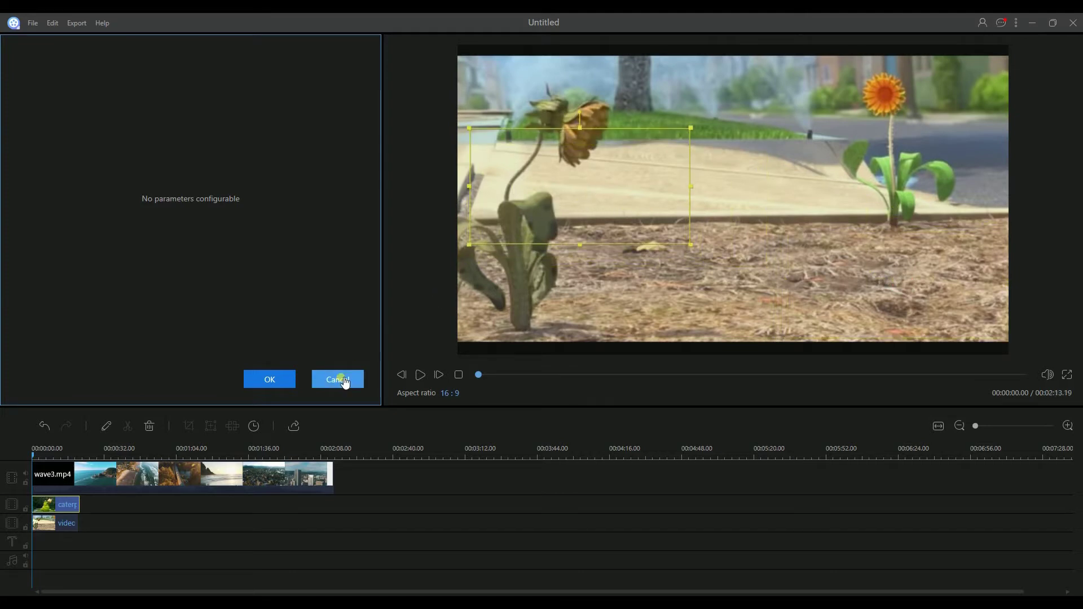
click(261, 381)
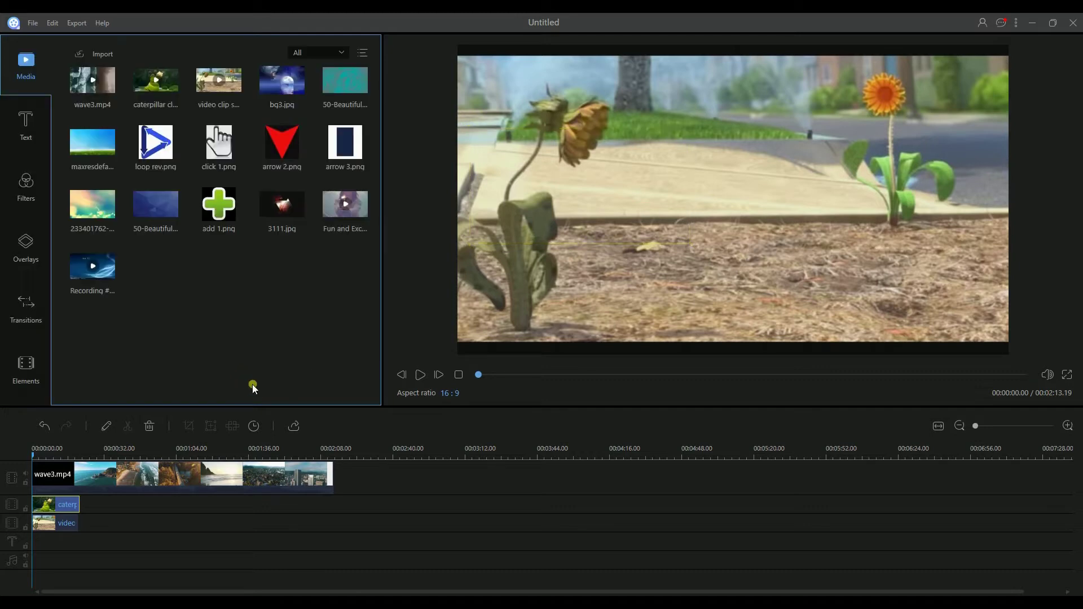
Step: Shrink the sunflower clip and place it on the right side of the frame
click(70, 524)
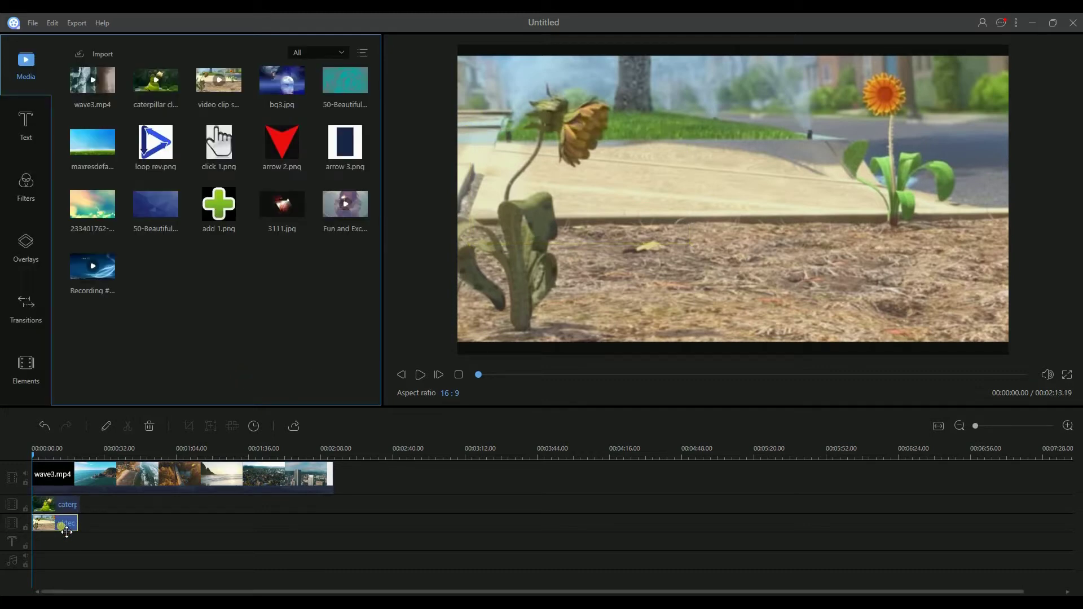
click(106, 426)
drag(1007, 57, 890, 198)
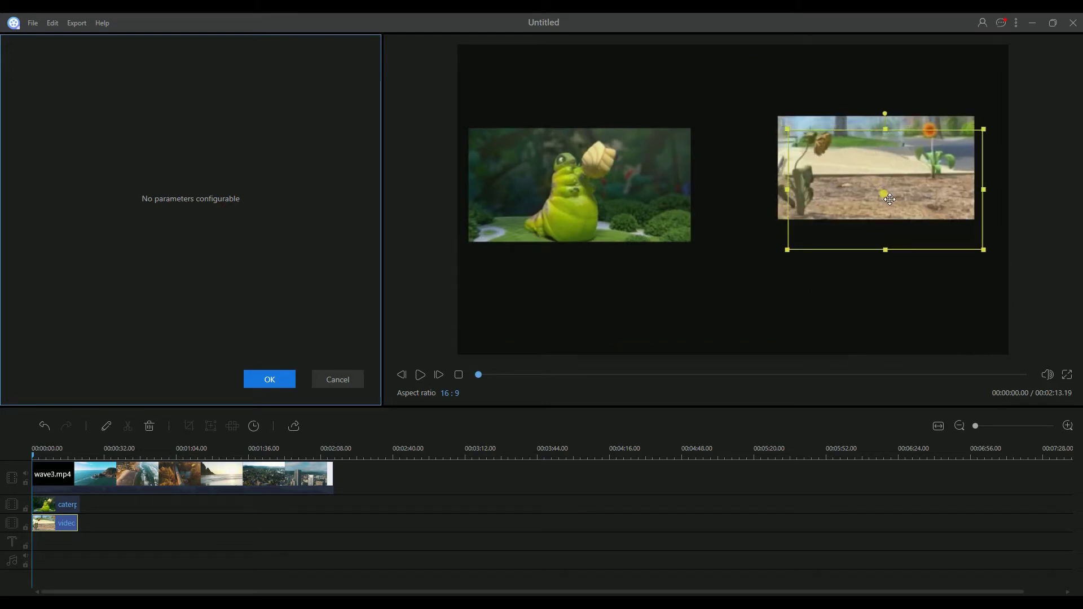
click(251, 375)
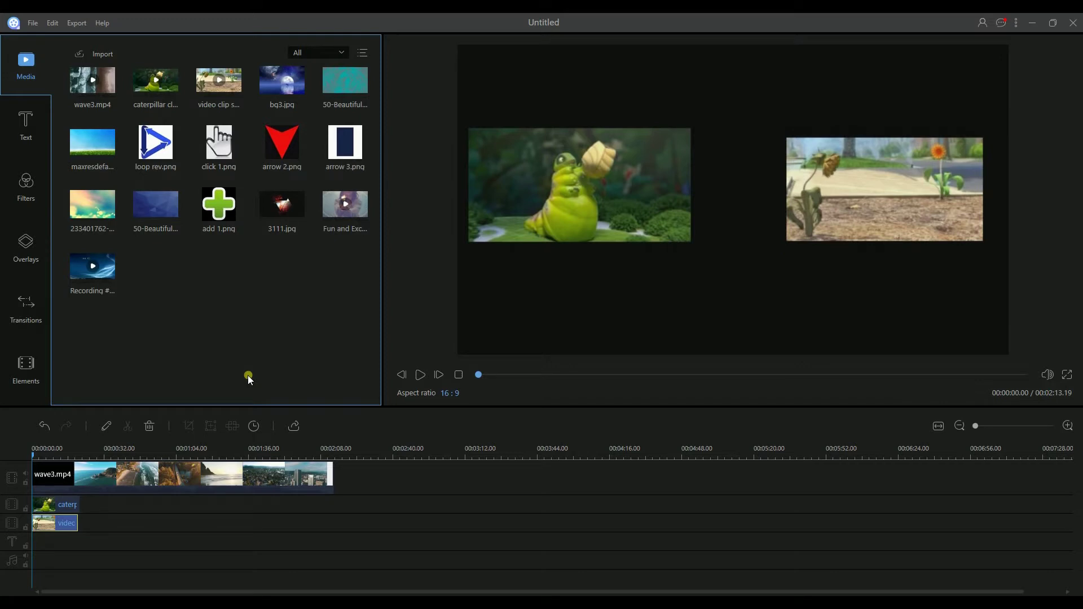
click(422, 512)
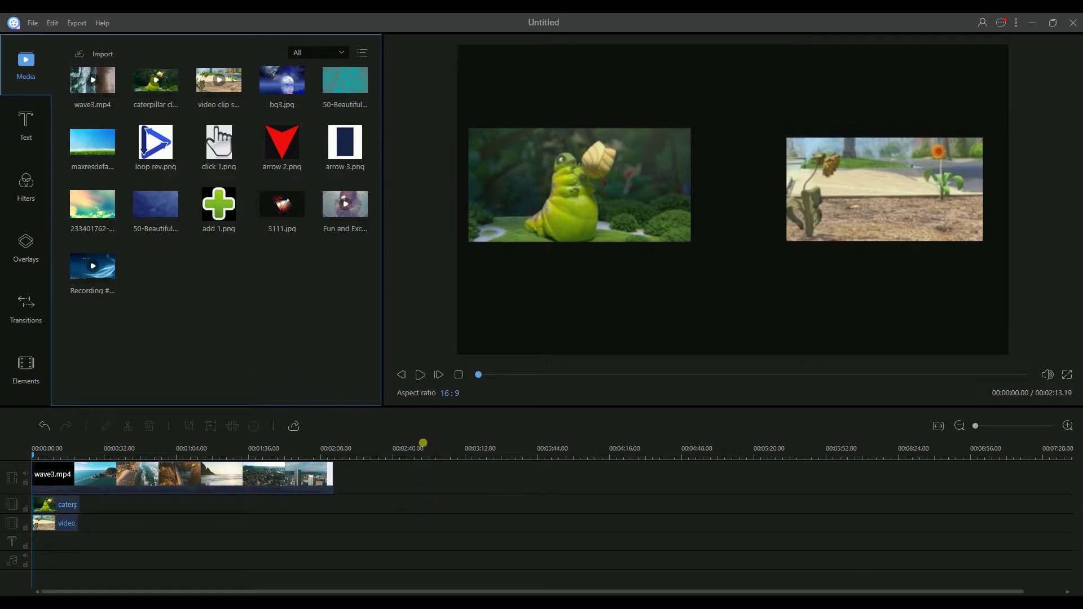
Step: Preview the side-by-side composition, export it as the MP4 MyVideo_16, and show its folder
click(421, 375)
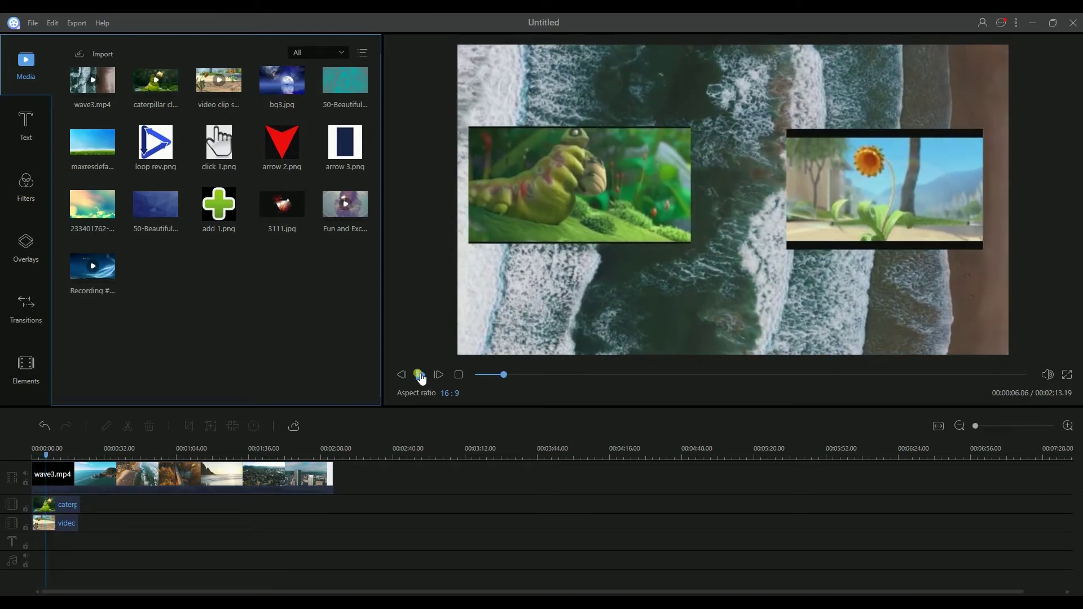
click(294, 425)
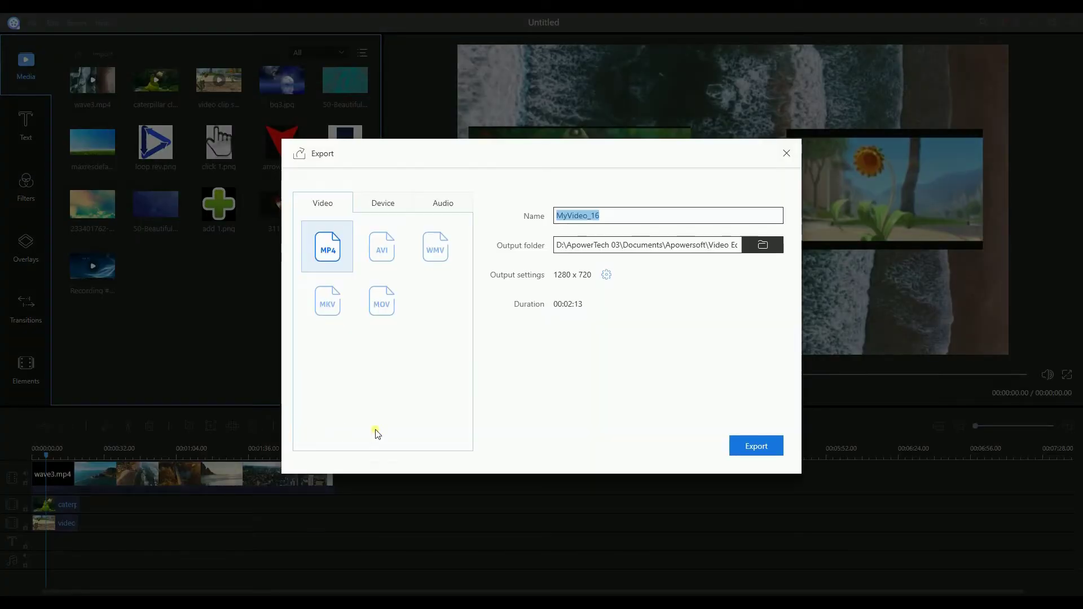
click(754, 446)
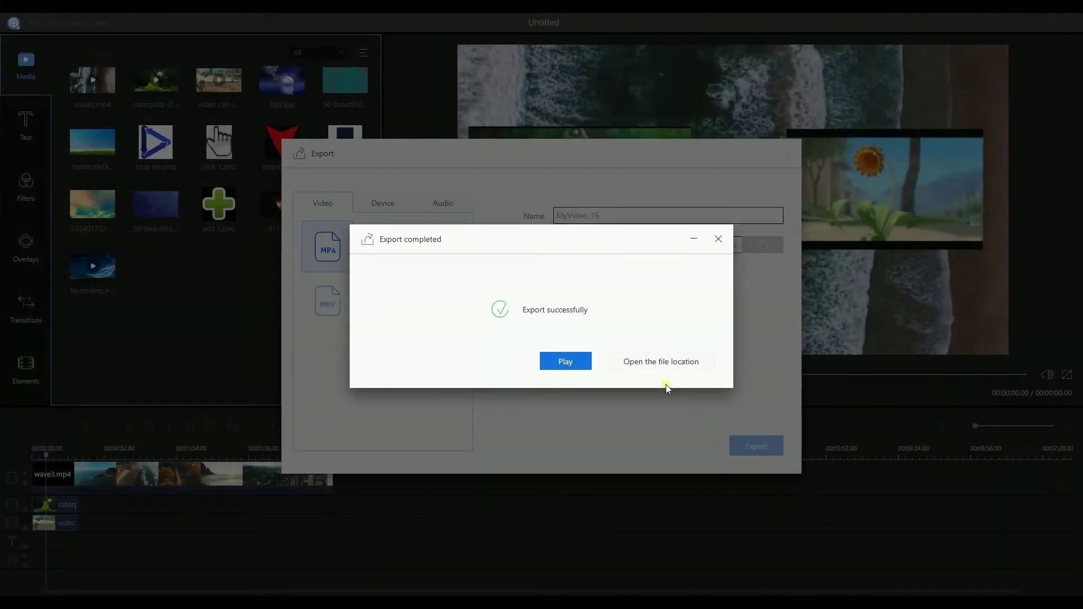
click(667, 370)
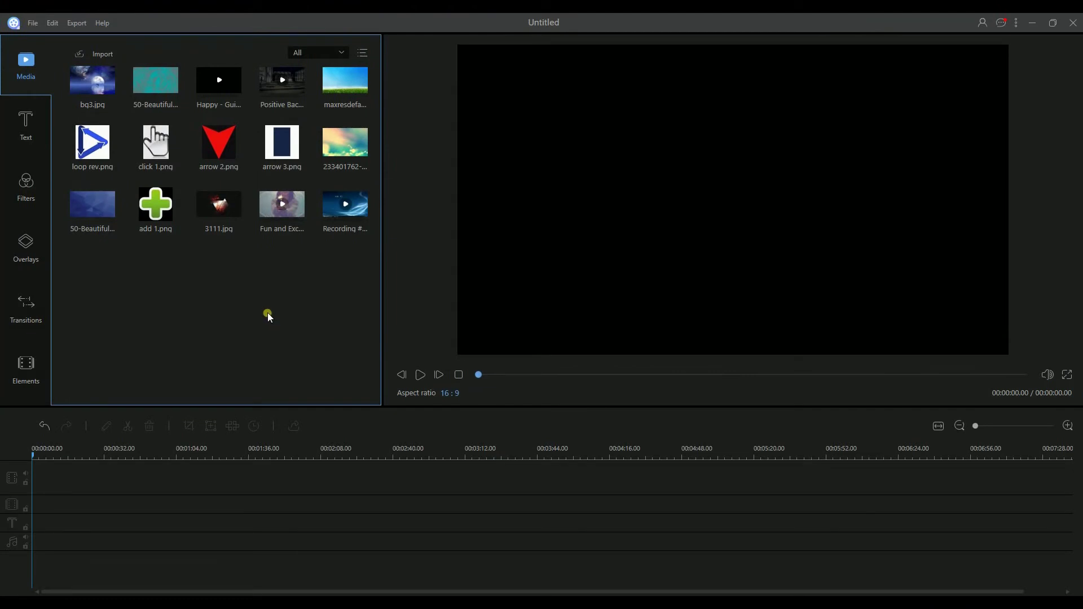
Step: Put the maxresdefault sky-and-grass image on the main track, with teal leaf and blue polygon overlays
click(350, 85)
drag(350, 85, 93, 479)
drag(156, 85, 57, 510)
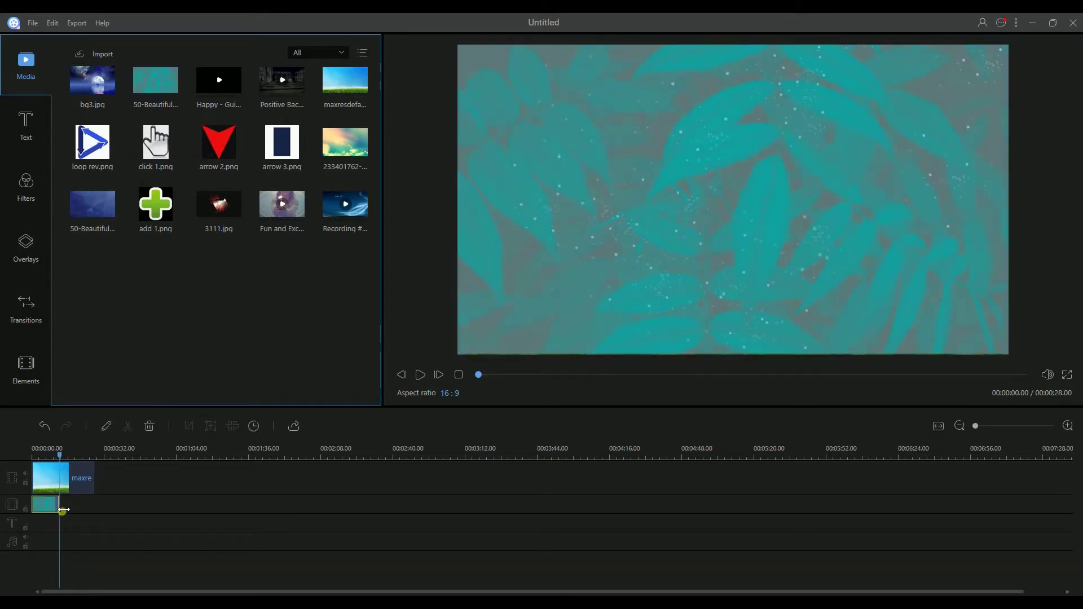
drag(93, 204, 40, 527)
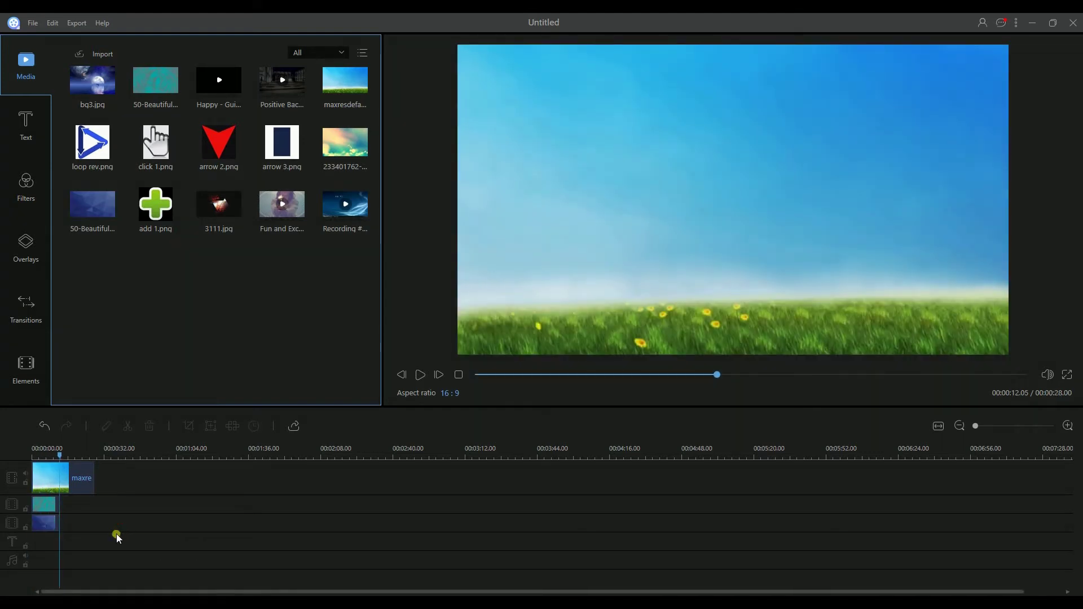
click(51, 512)
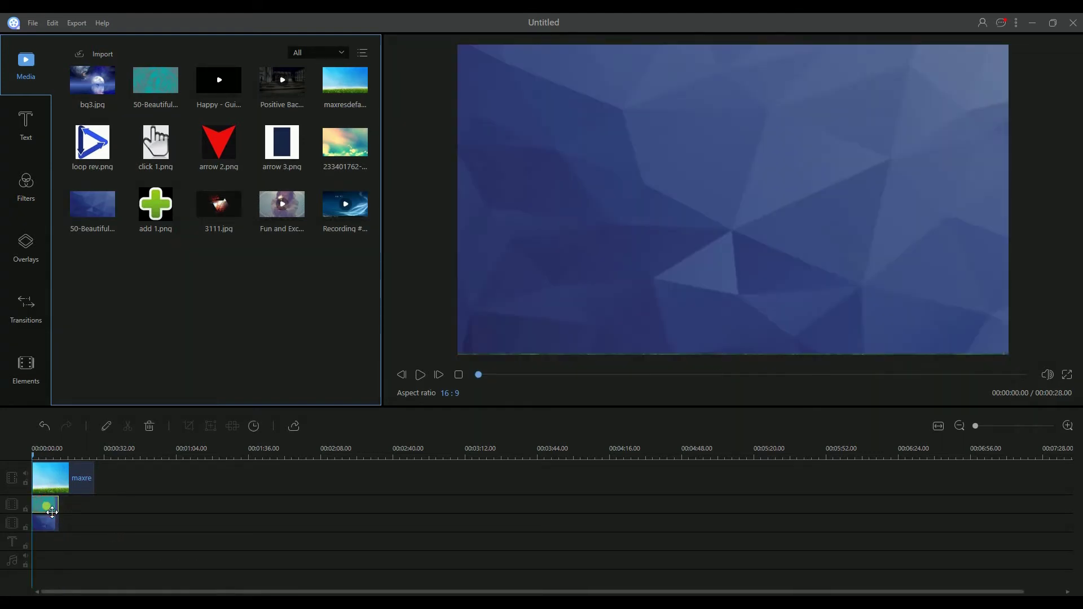
Step: Give the teal leaf overlay MoveDown motion and an ellipseOil mask shrunk into the lower left
click(109, 432)
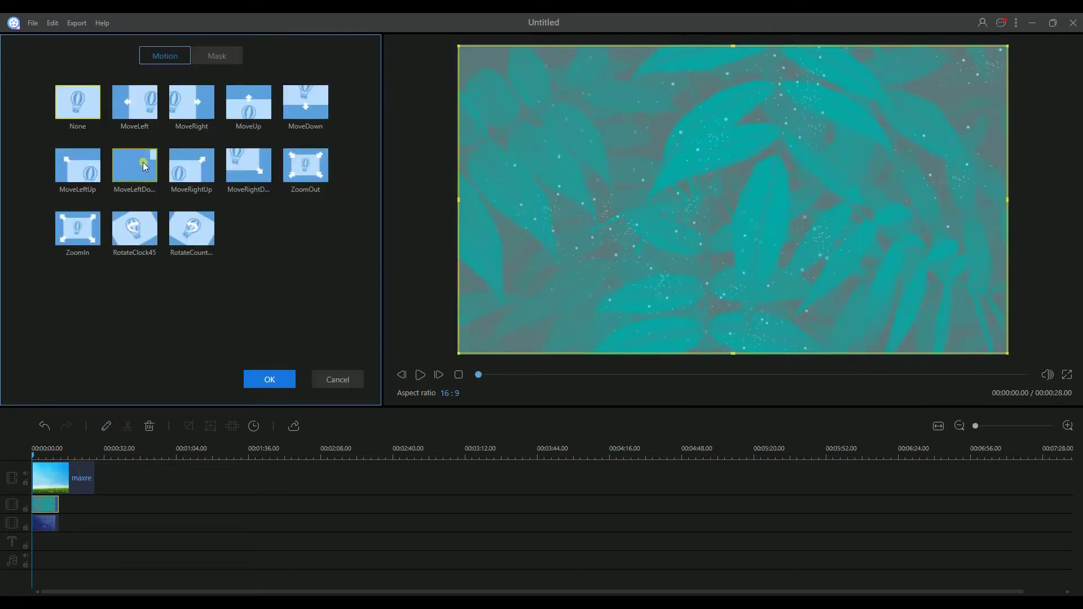
click(316, 120)
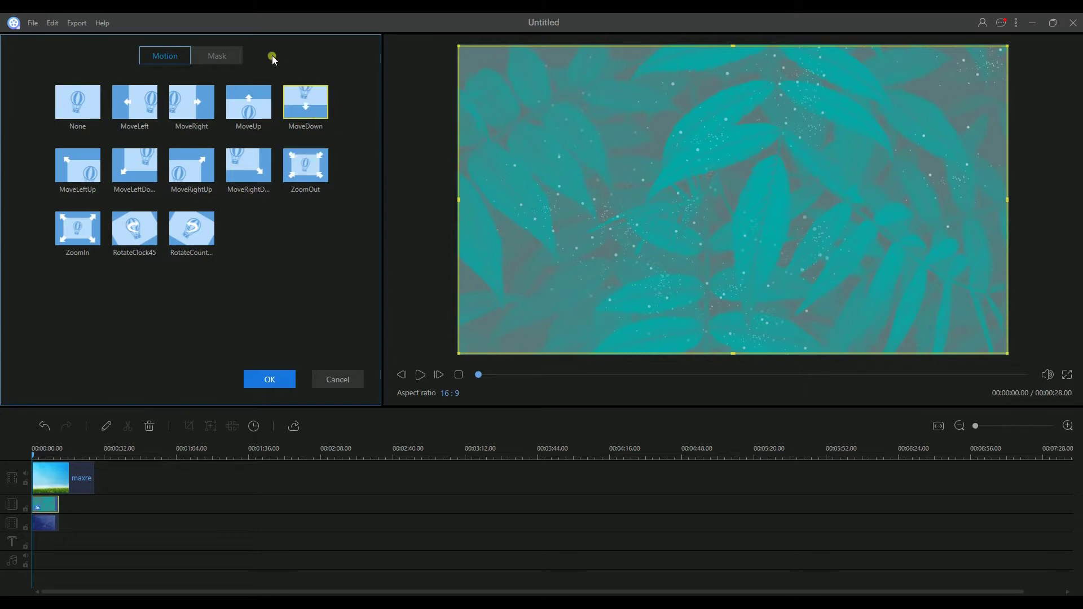
click(228, 58)
click(244, 167)
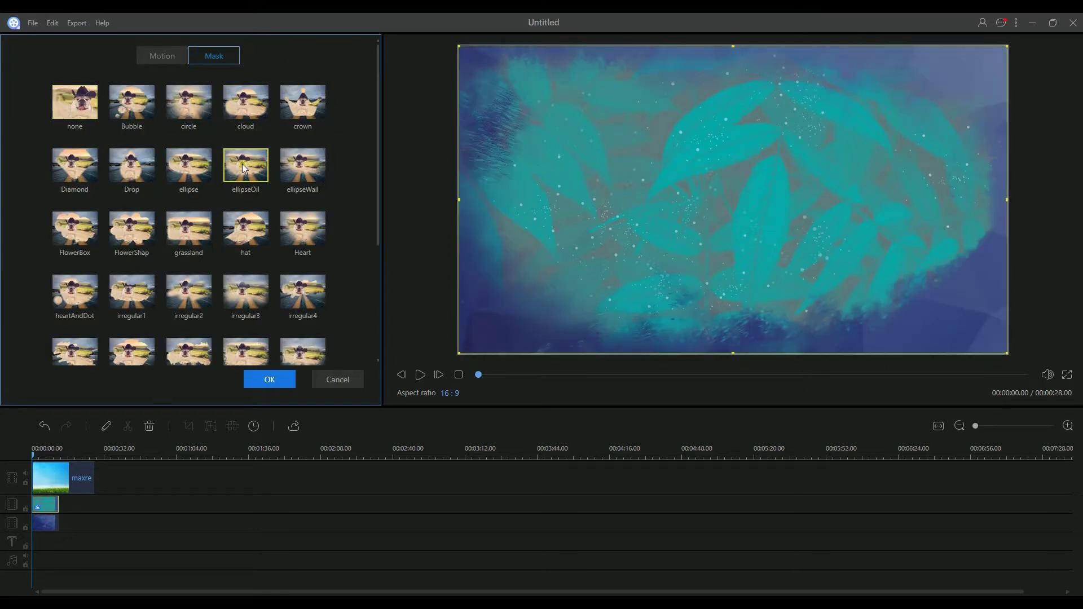
drag(462, 50, 767, 176)
drag(854, 249, 559, 256)
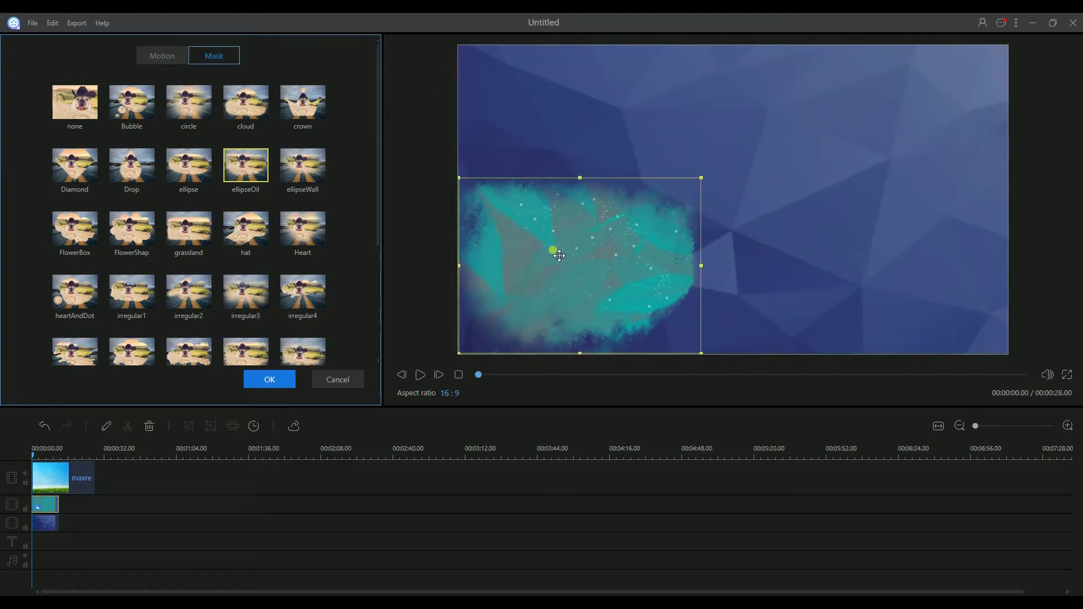
click(269, 382)
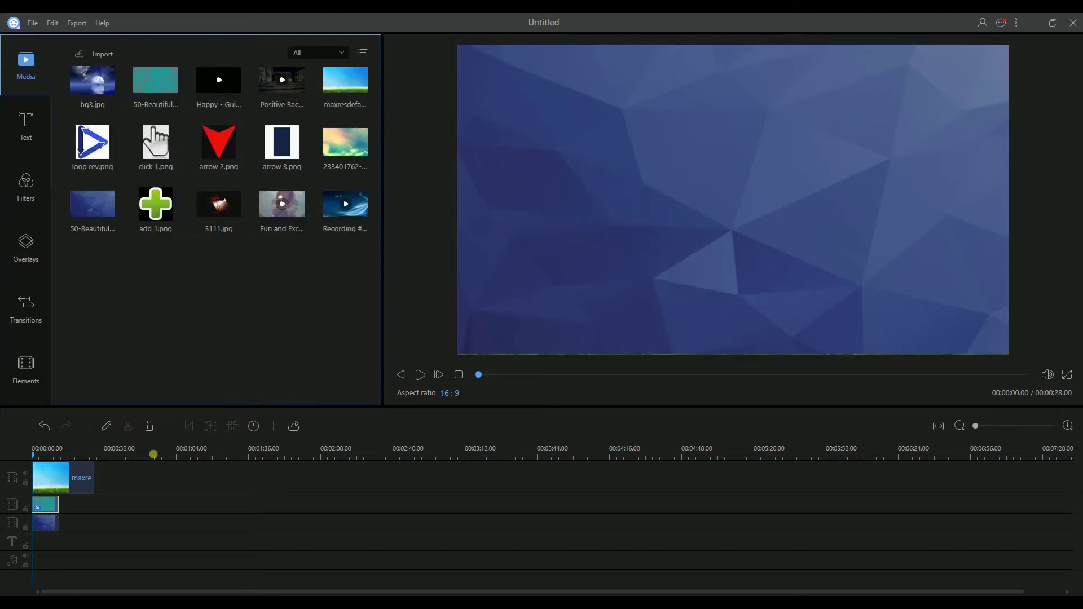
Step: Apply an ellipse mask to the blue polygon overlay and shrink it toward the lower right
click(49, 526)
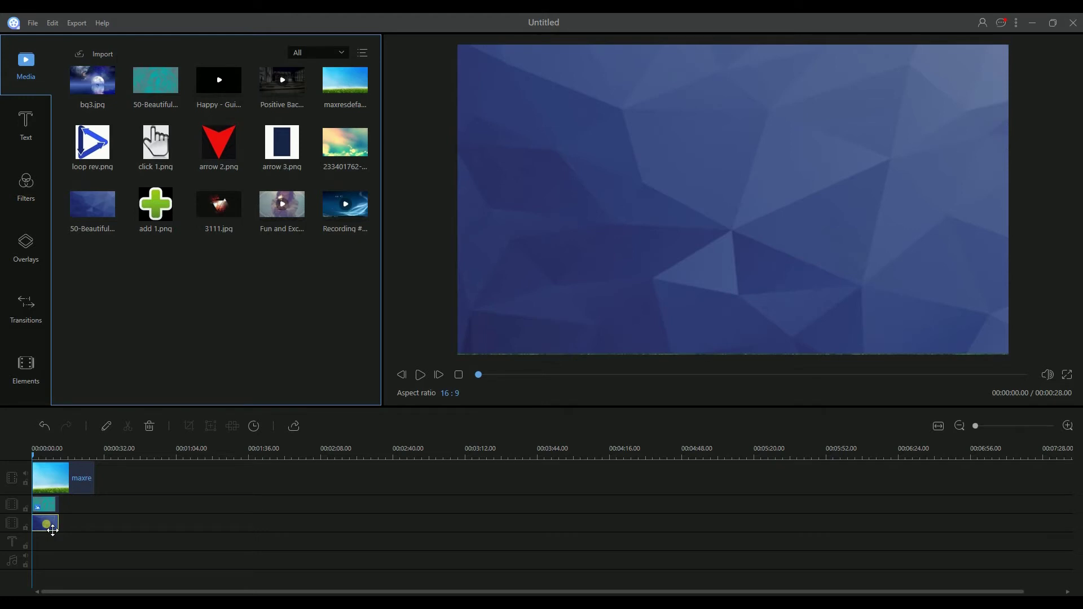
click(106, 427)
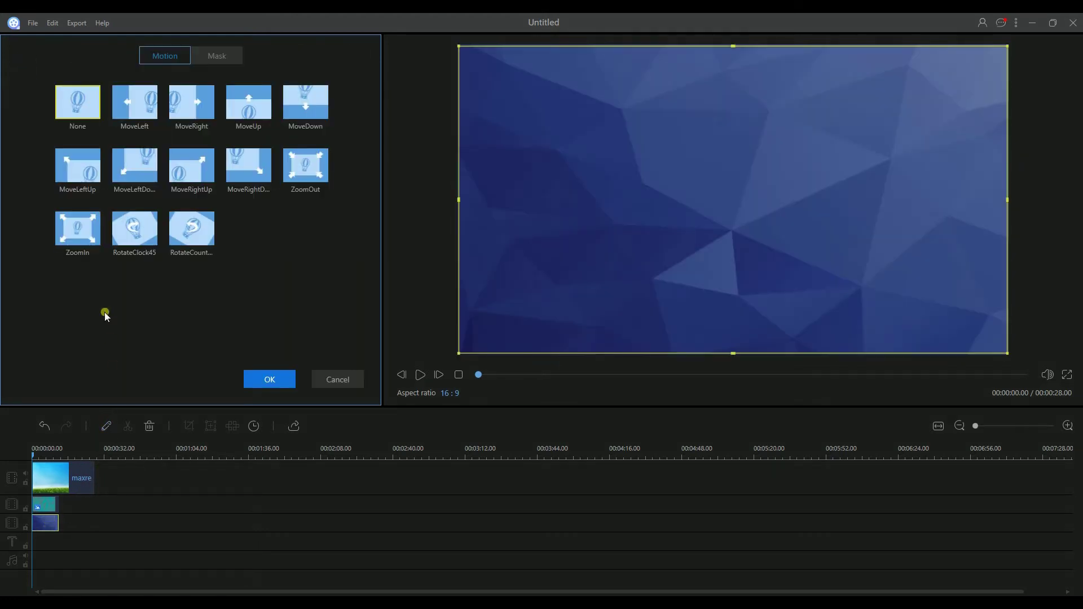
click(216, 56)
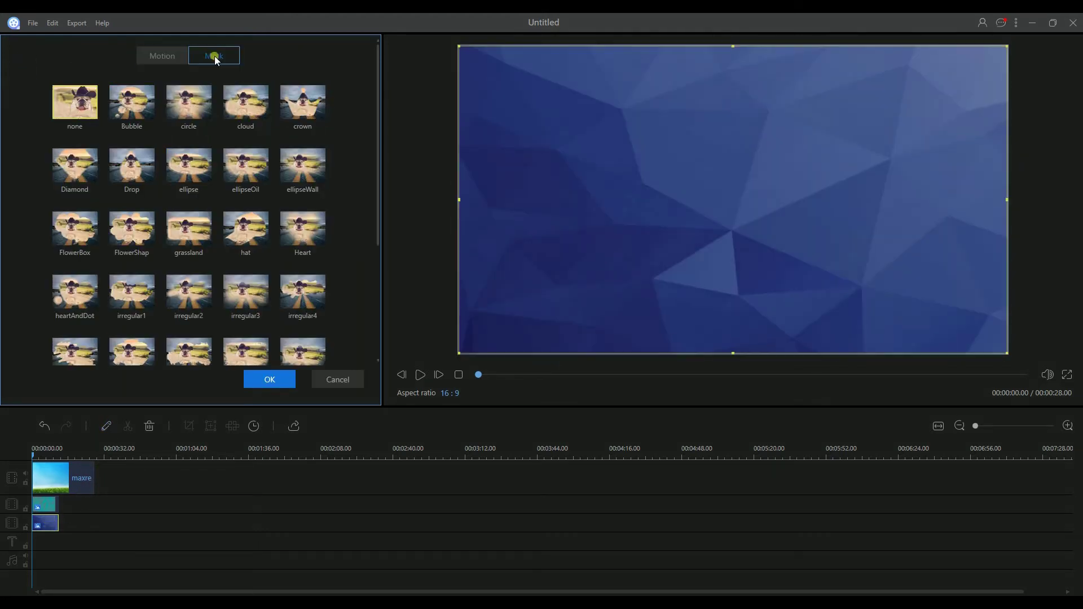
click(191, 165)
drag(459, 46, 797, 173)
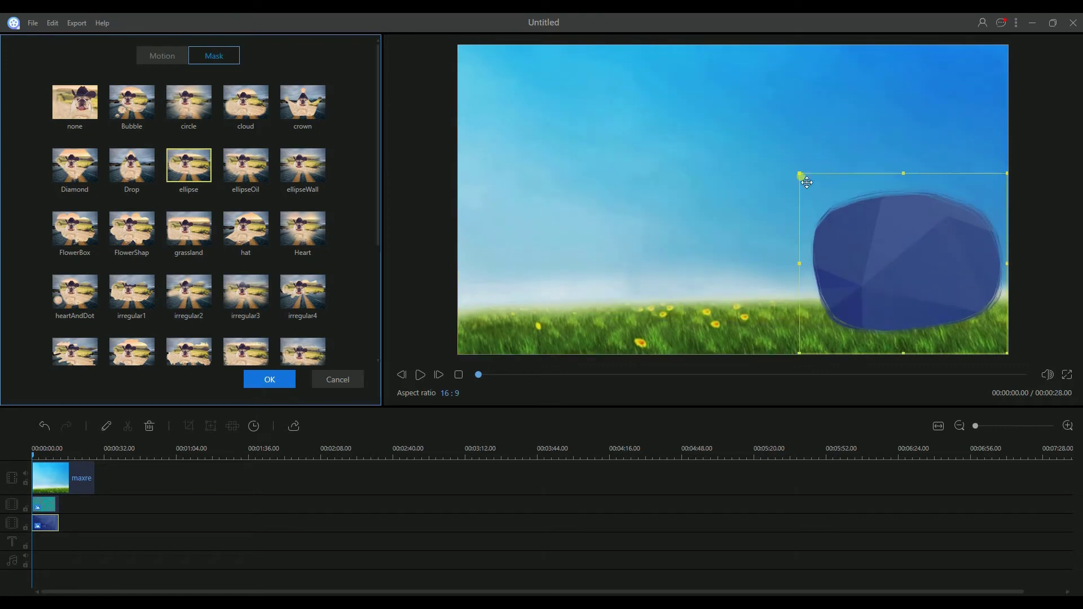
drag(912, 264, 894, 264)
click(479, 511)
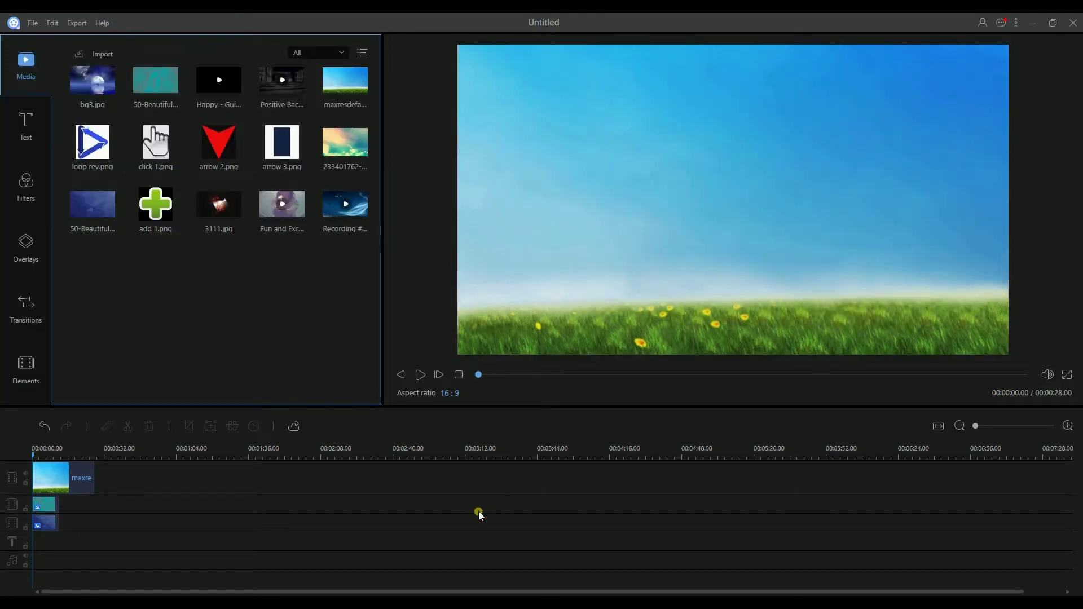
Step: Preview the masked composition, export it as the MP4 MyVideo_7, and show its folder
click(421, 375)
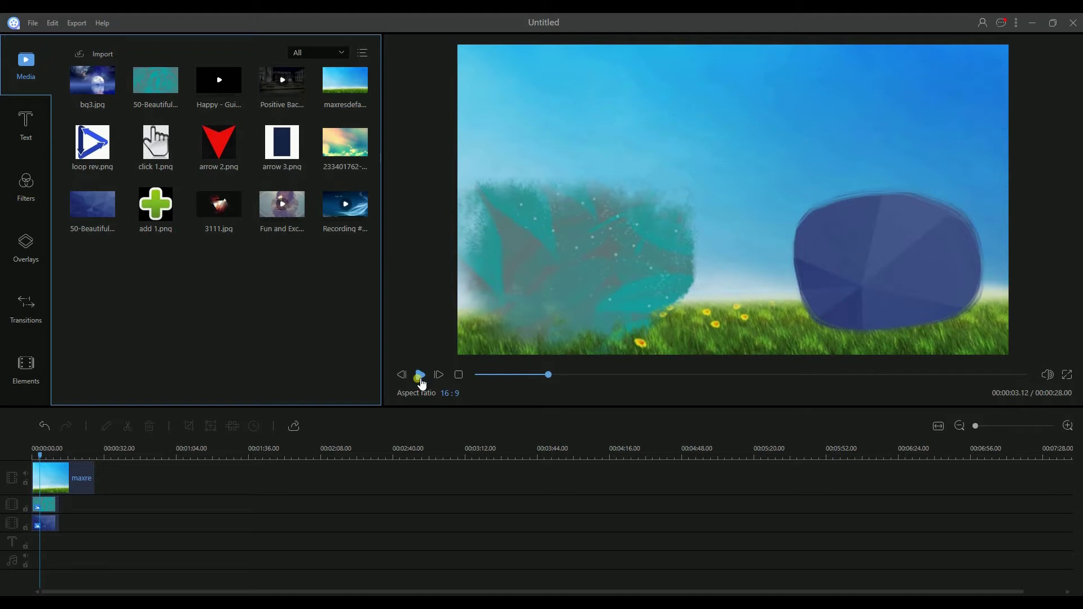
click(295, 426)
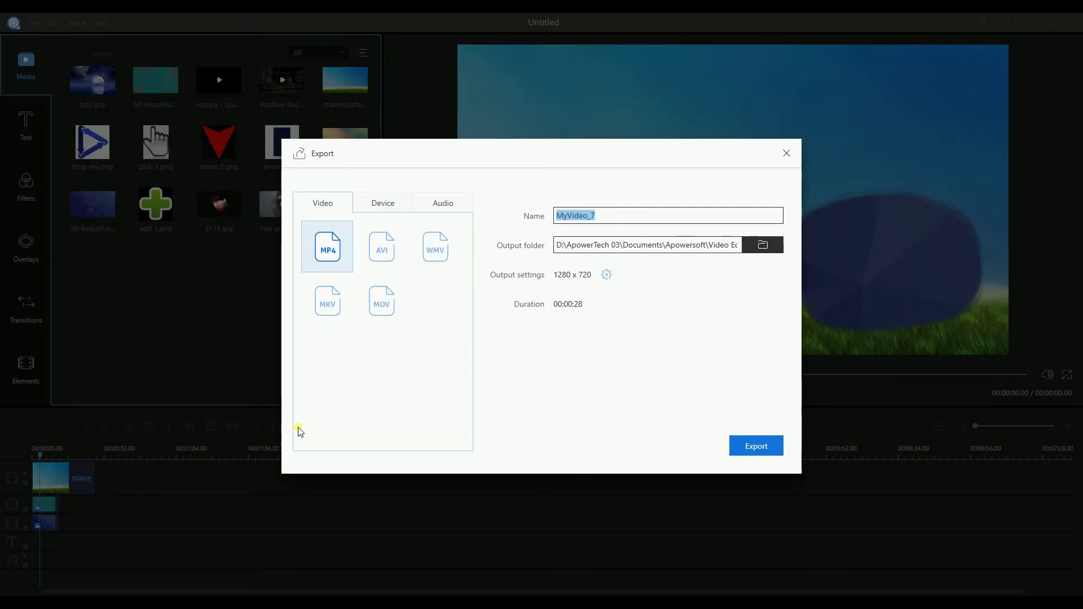
click(758, 449)
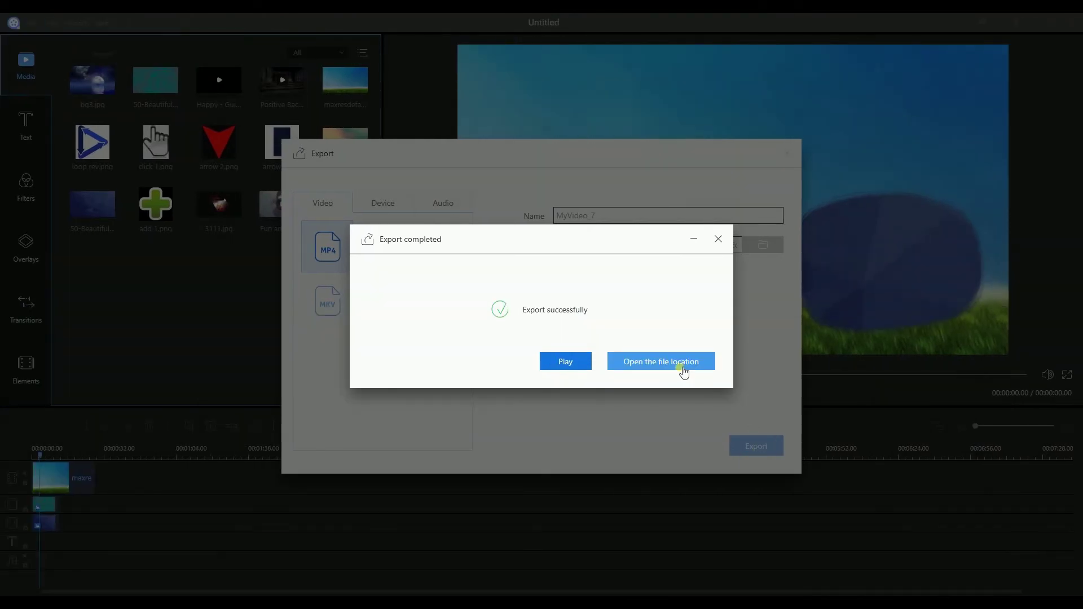
click(682, 367)
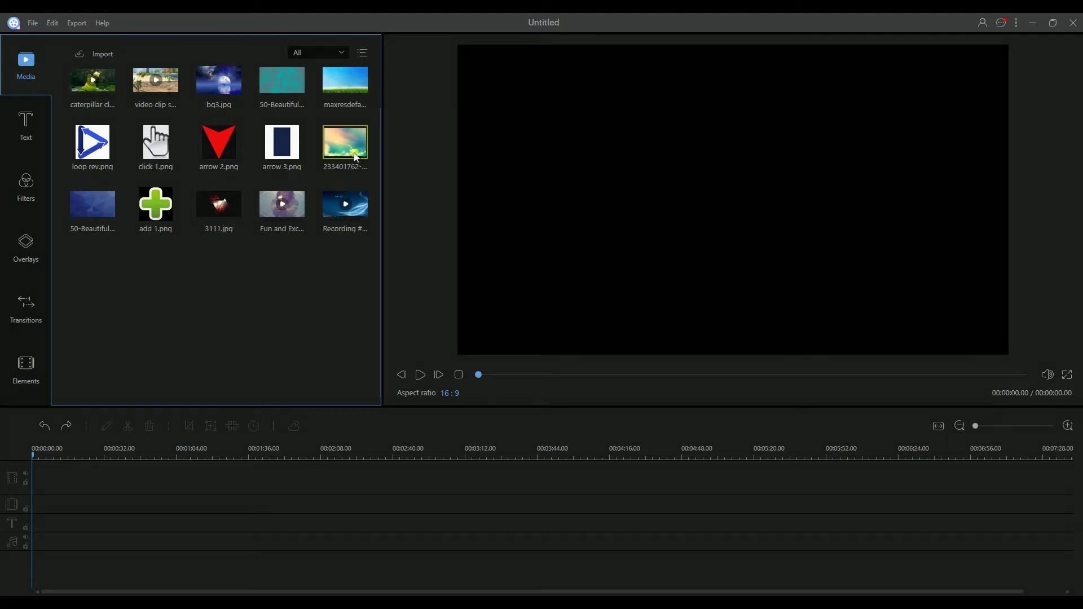
Step: Place and lengthen the light bokeh background on the main track, adding the caterpillar clip to track 2
drag(357, 158, 162, 484)
drag(109, 105, 45, 507)
drag(156, 79, 37, 526)
click(259, 556)
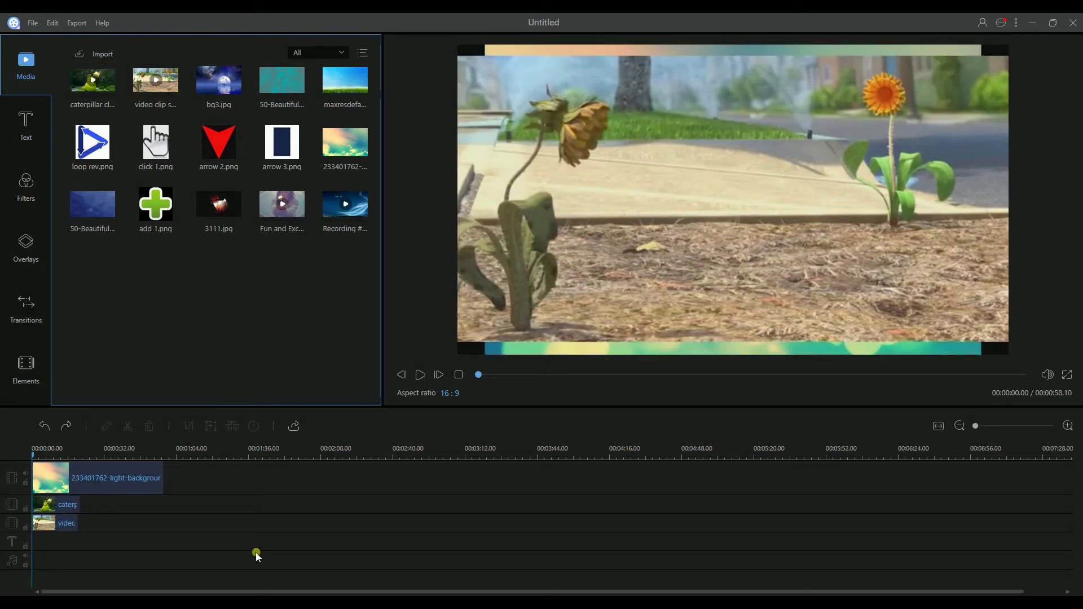
Step: Shrink the caterpillar clip and position it in the left half of the frame
click(70, 512)
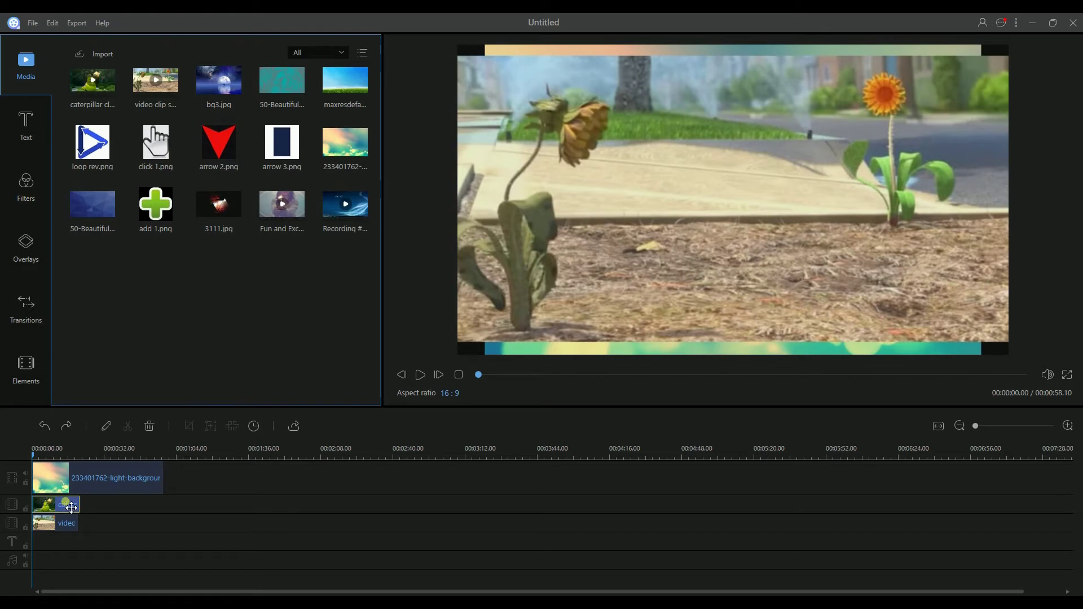
click(108, 427)
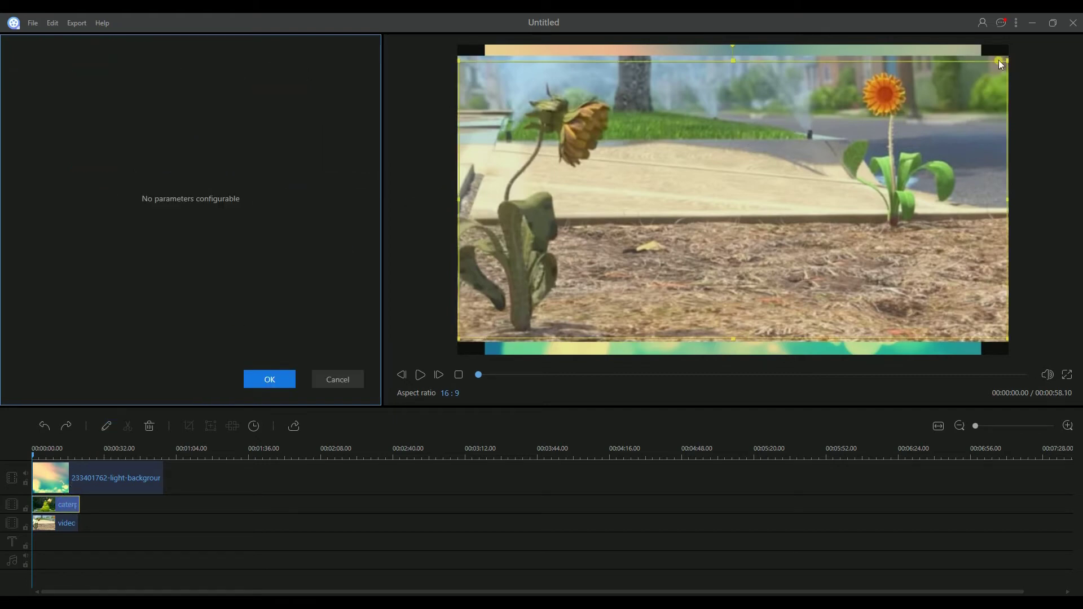
drag(1014, 69, 667, 215)
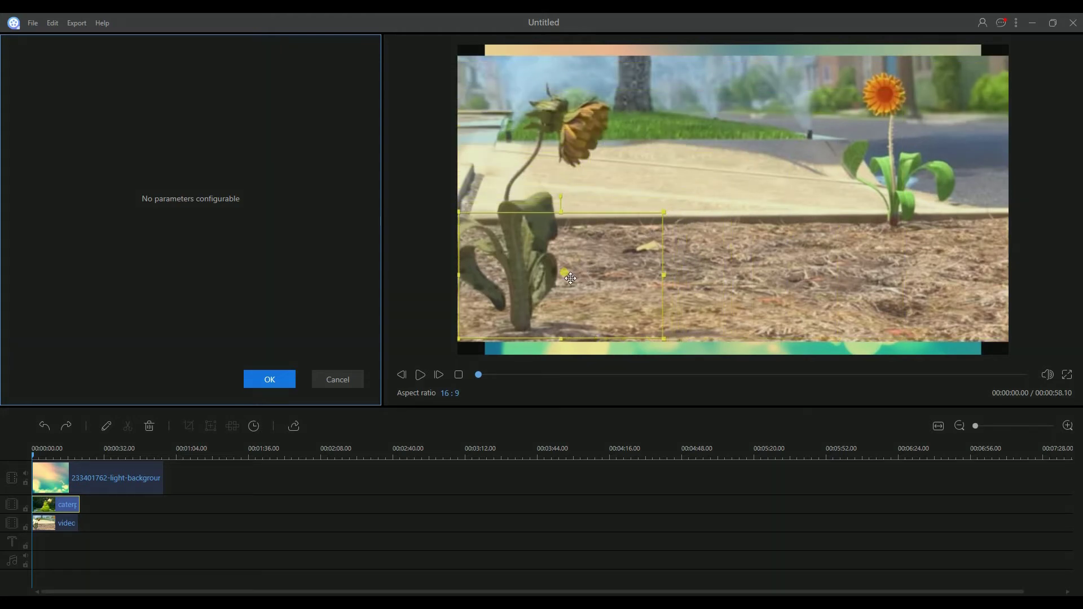
drag(560, 282, 586, 200)
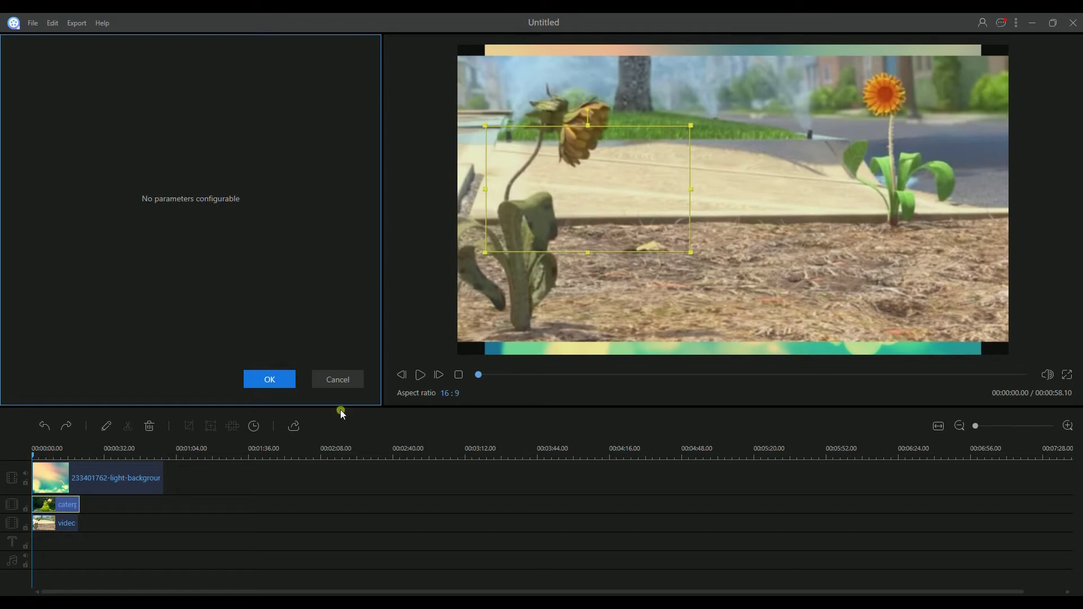
click(269, 379)
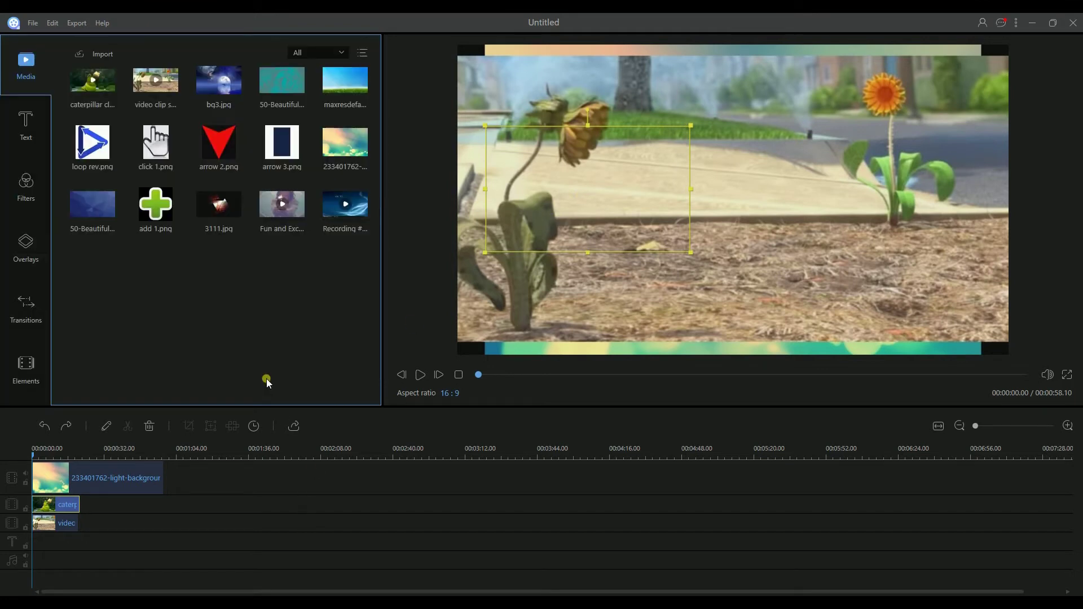
click(204, 546)
click(107, 530)
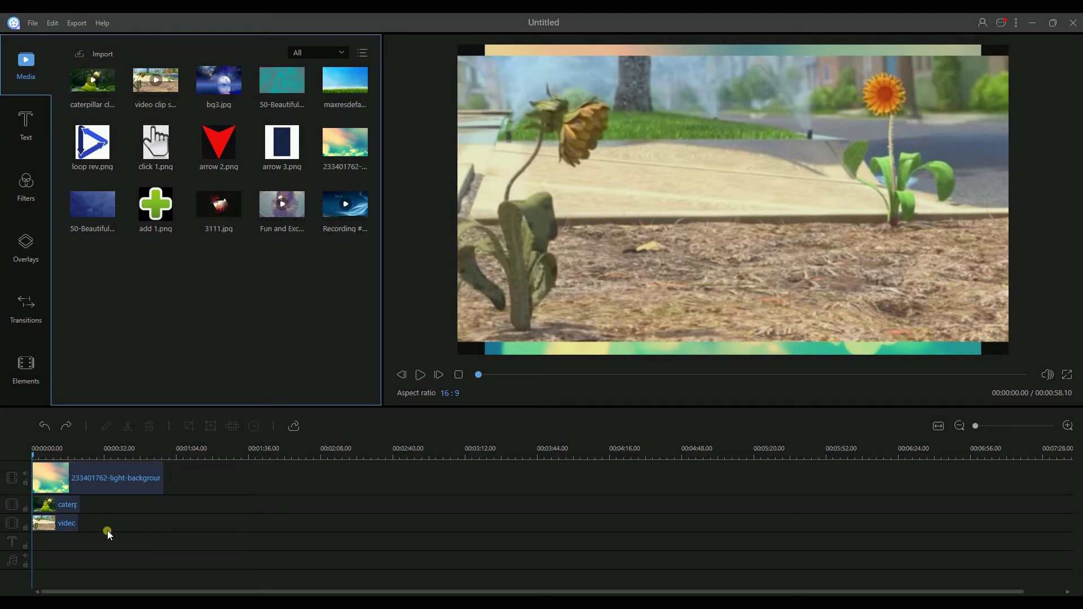
Step: Shrink the sunflower clip and set it on the right, level with the caterpillar
click(62, 522)
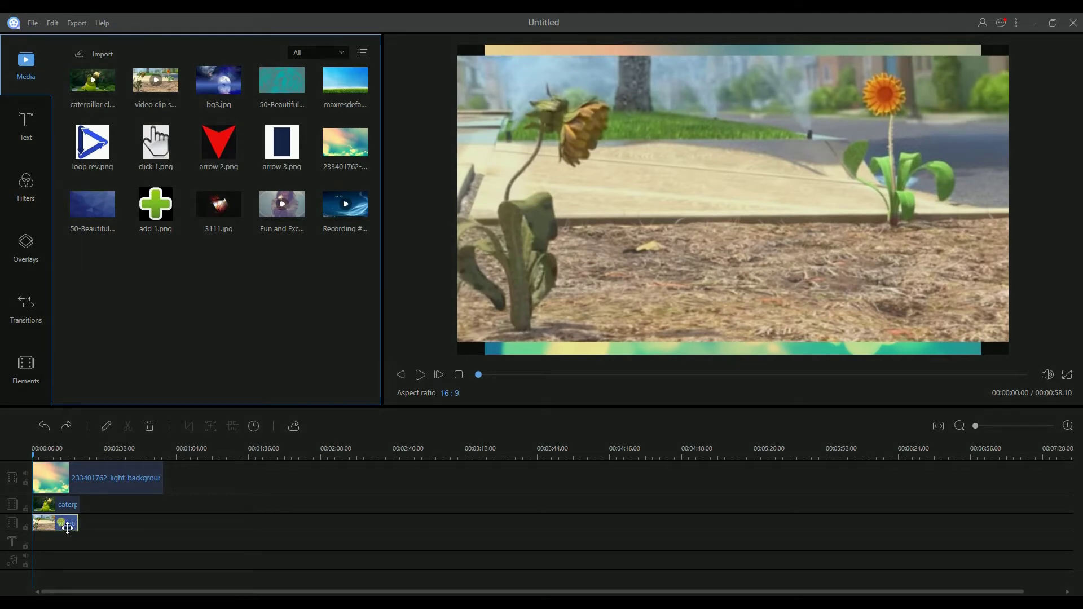
click(106, 426)
drag(459, 56, 808, 248)
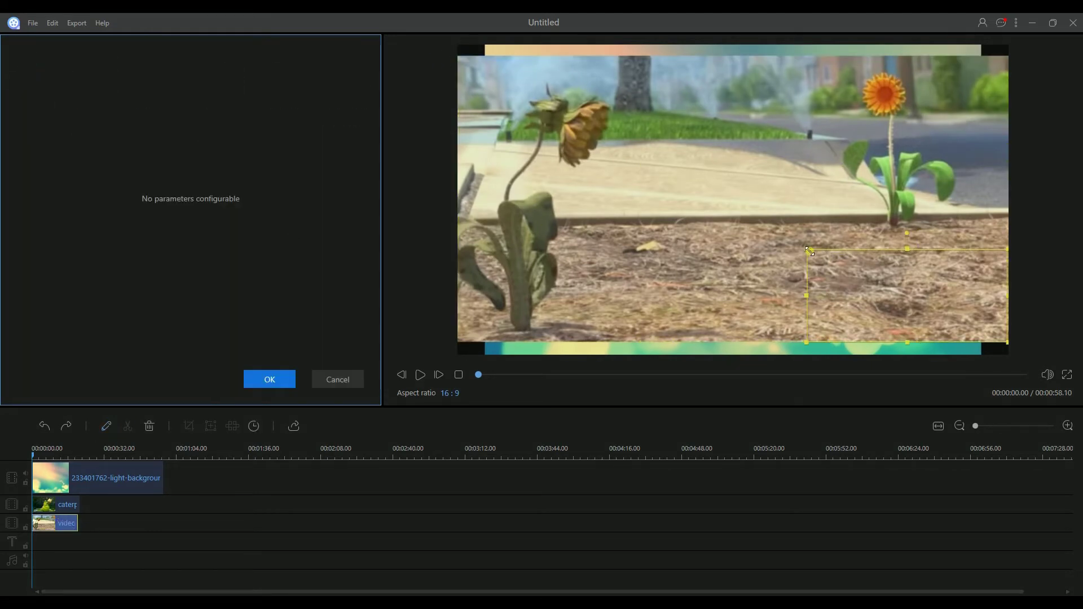
drag(905, 301, 875, 181)
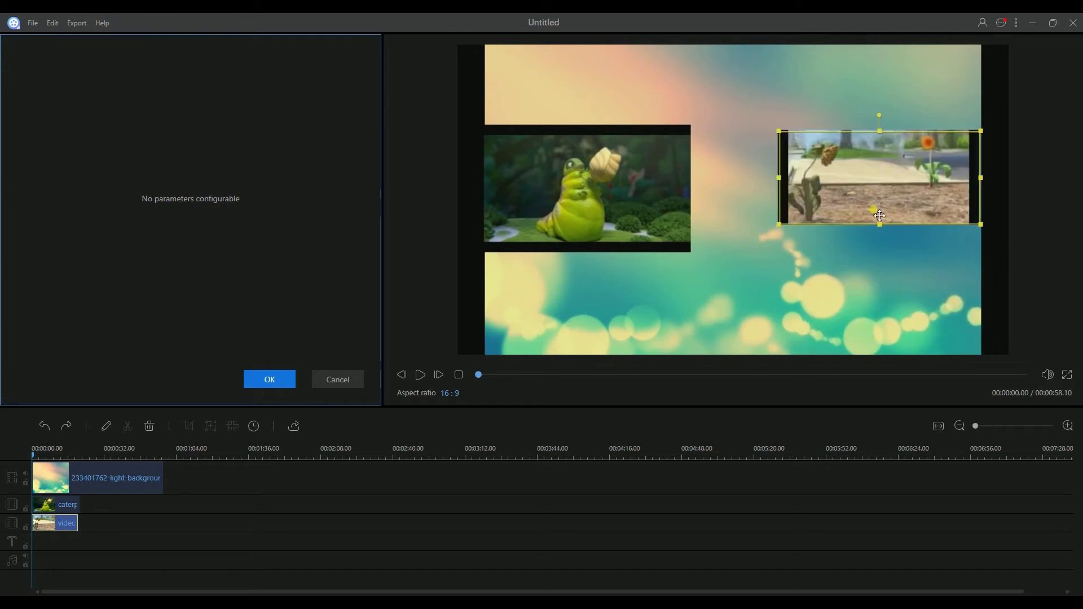
drag(880, 227, 886, 250)
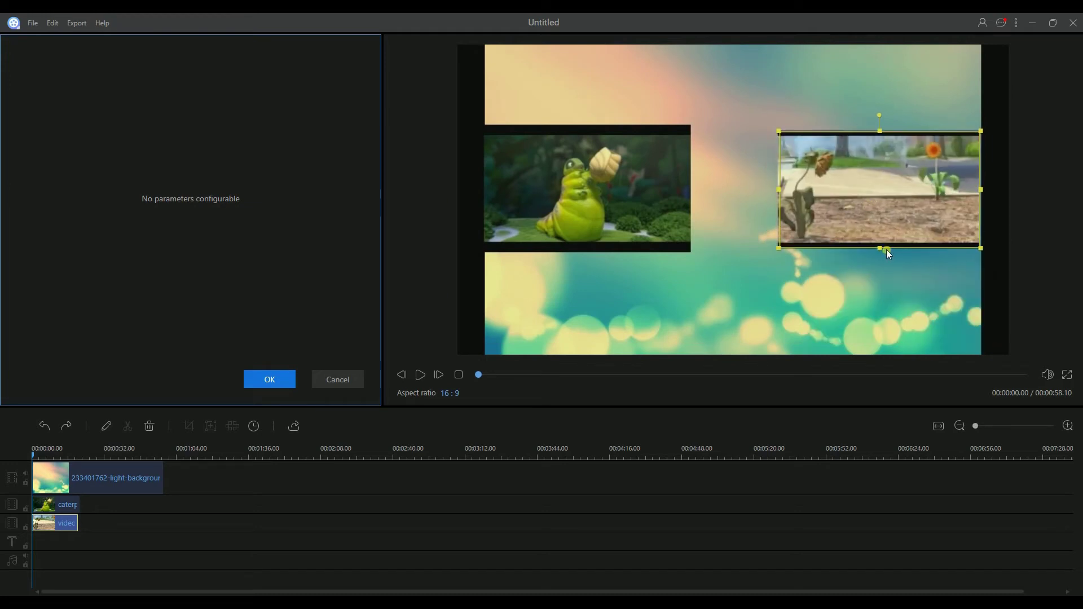
click(269, 379)
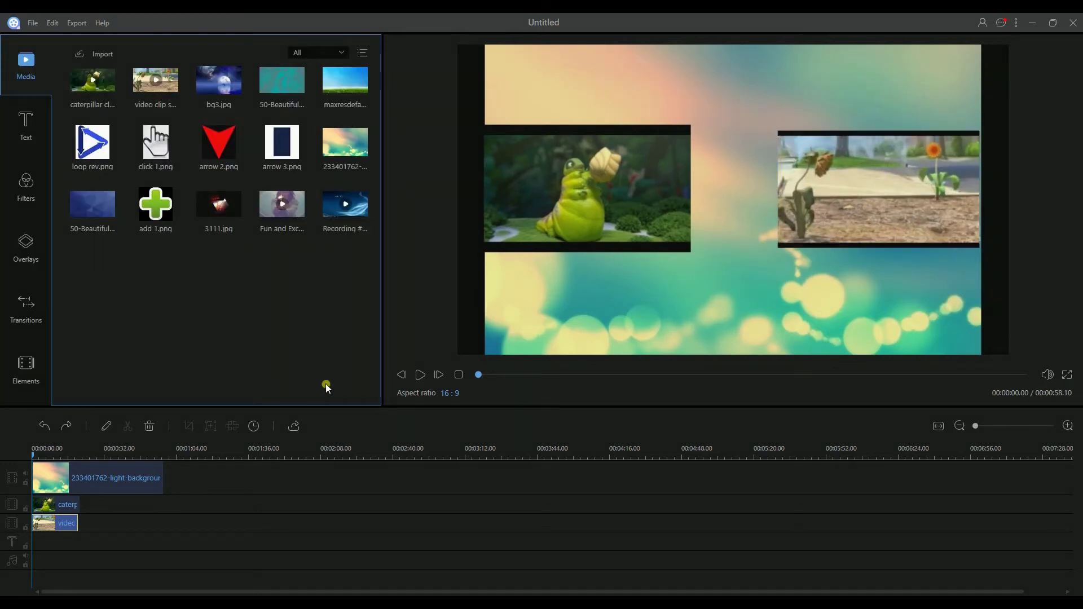
click(430, 514)
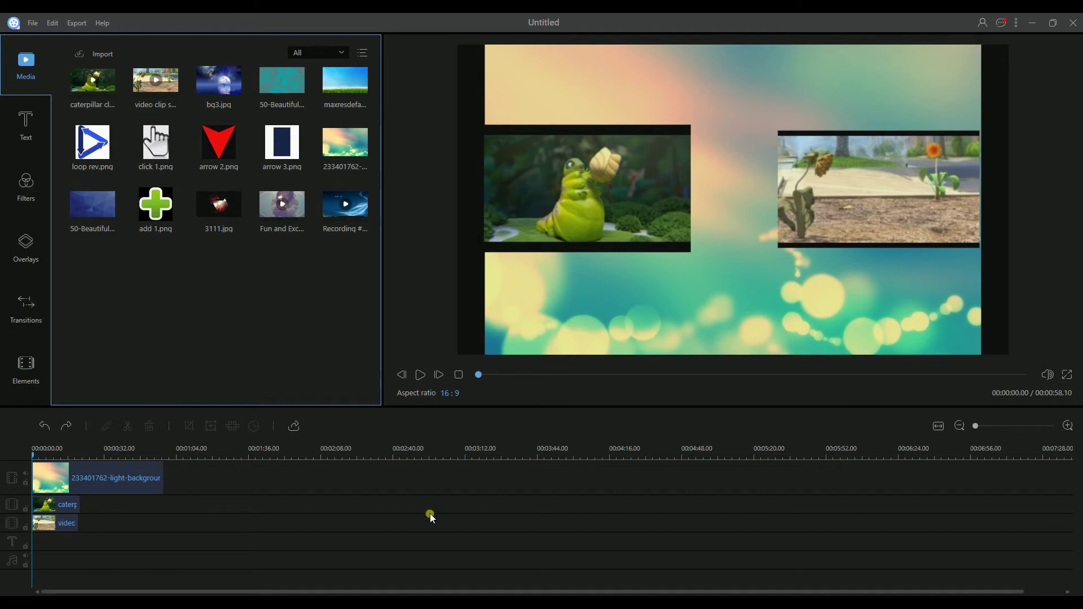
Step: Preview the bokeh side-by-side composition, export it as the MP4 MyVideo_11, and show its folder
click(419, 378)
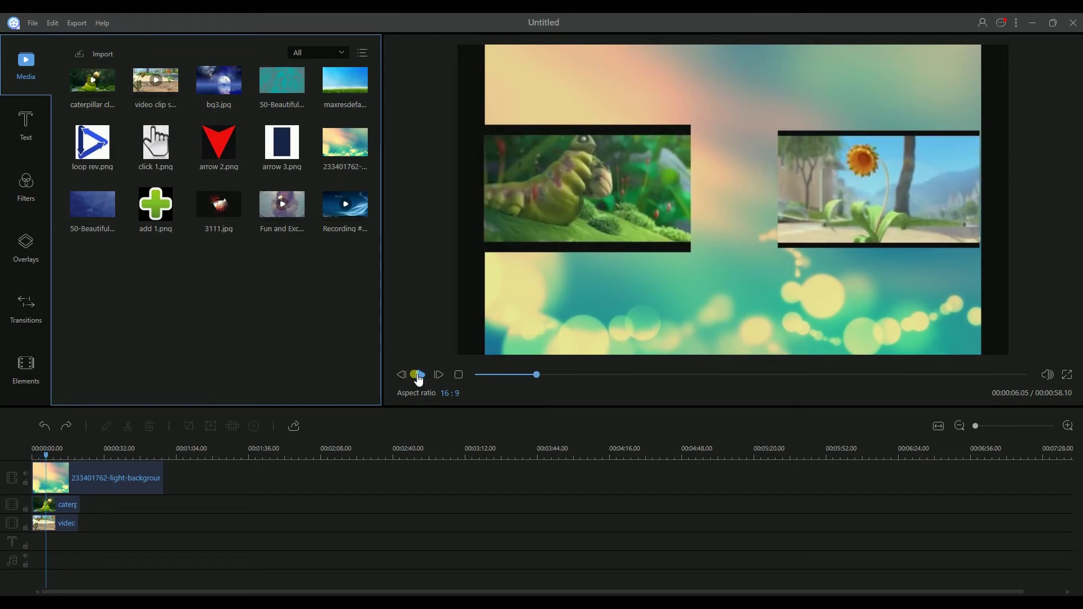
click(293, 429)
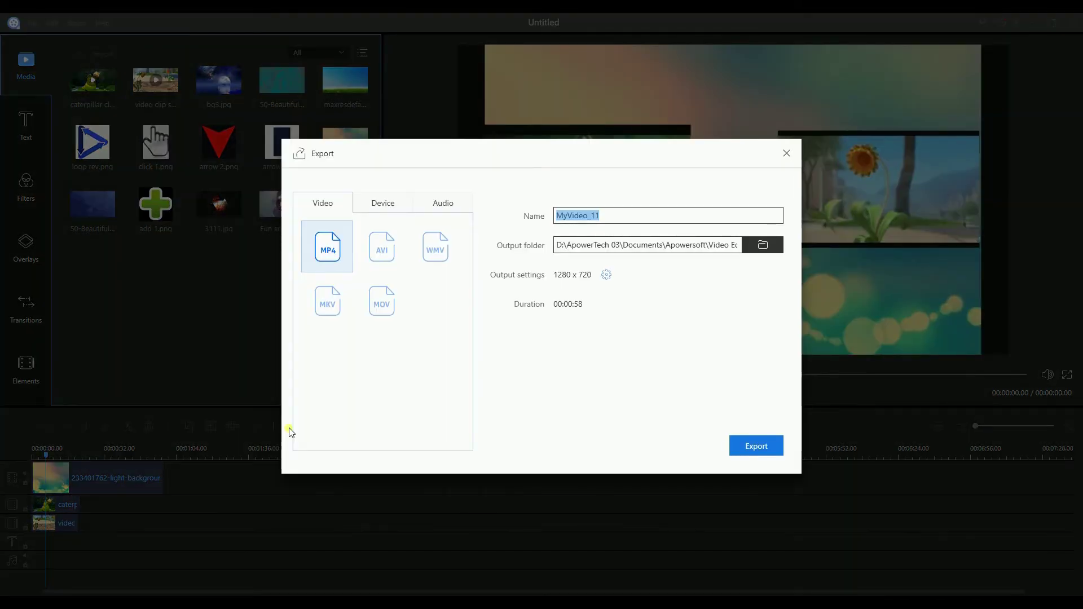
click(757, 454)
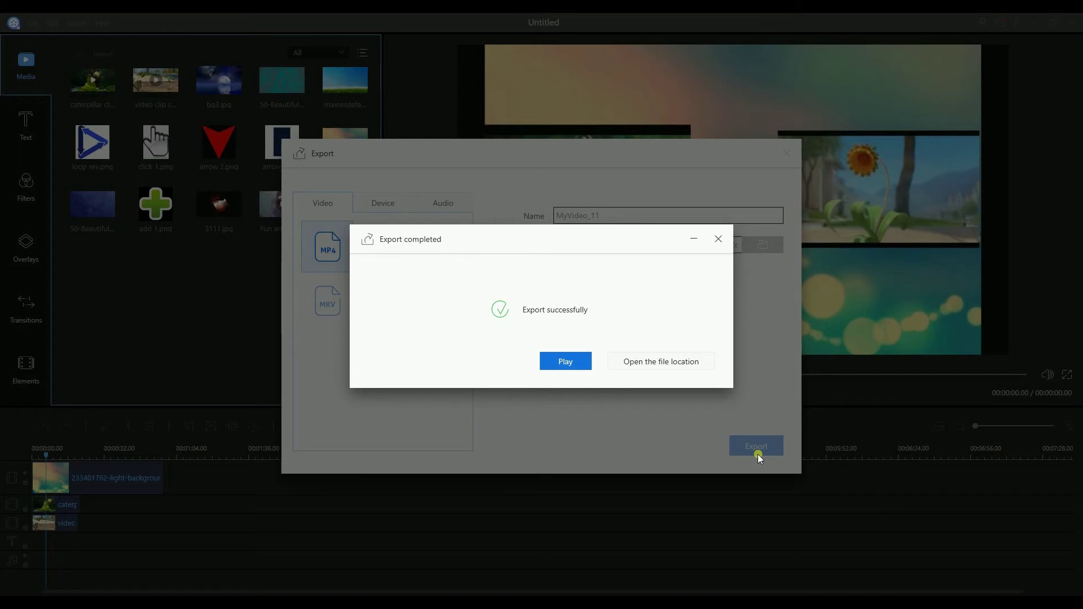
click(678, 370)
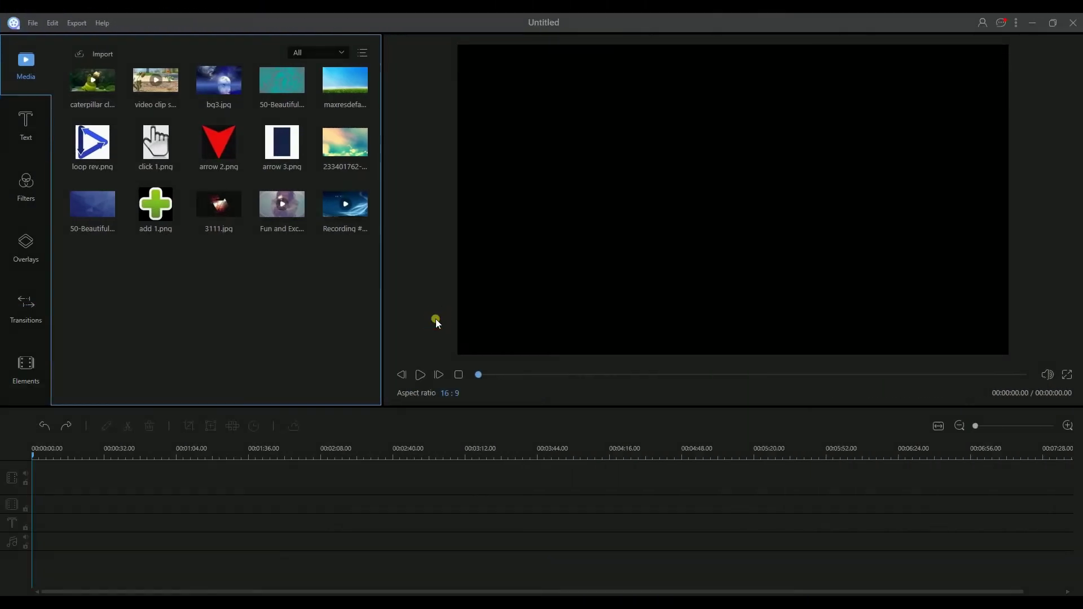
Step: Place the garden video on the timeline with bokeh and teal leaf images as overlays
drag(155, 80, 82, 469)
drag(336, 150, 36, 505)
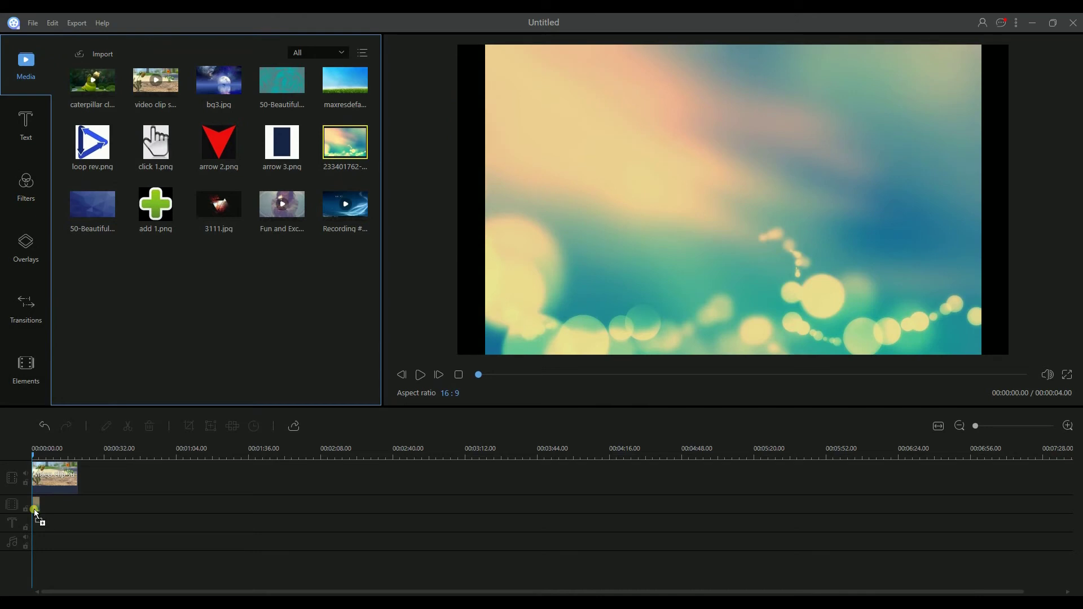
drag(294, 97, 36, 517)
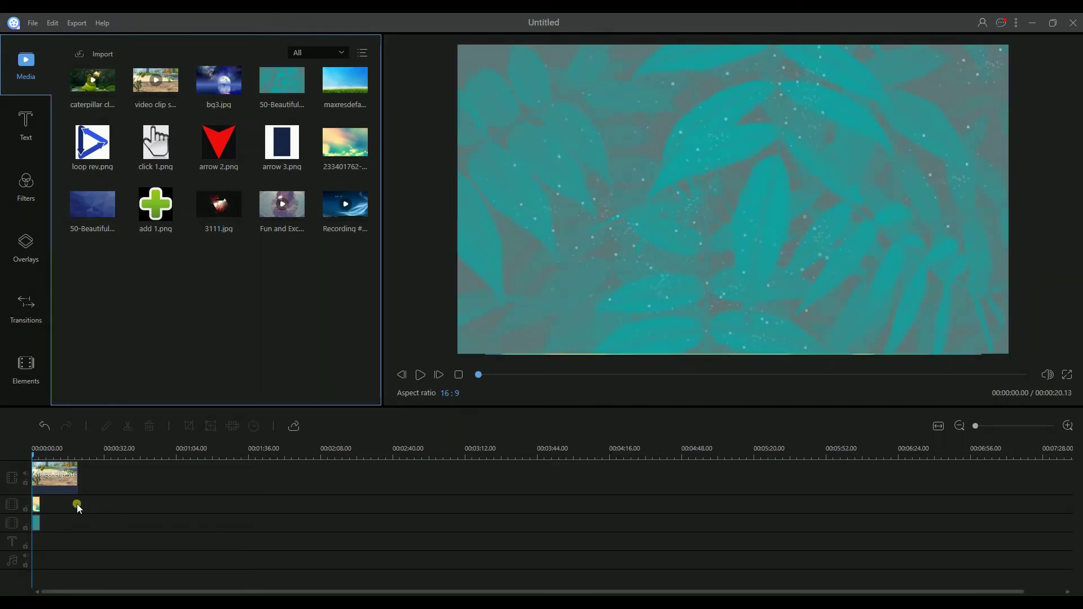
click(38, 504)
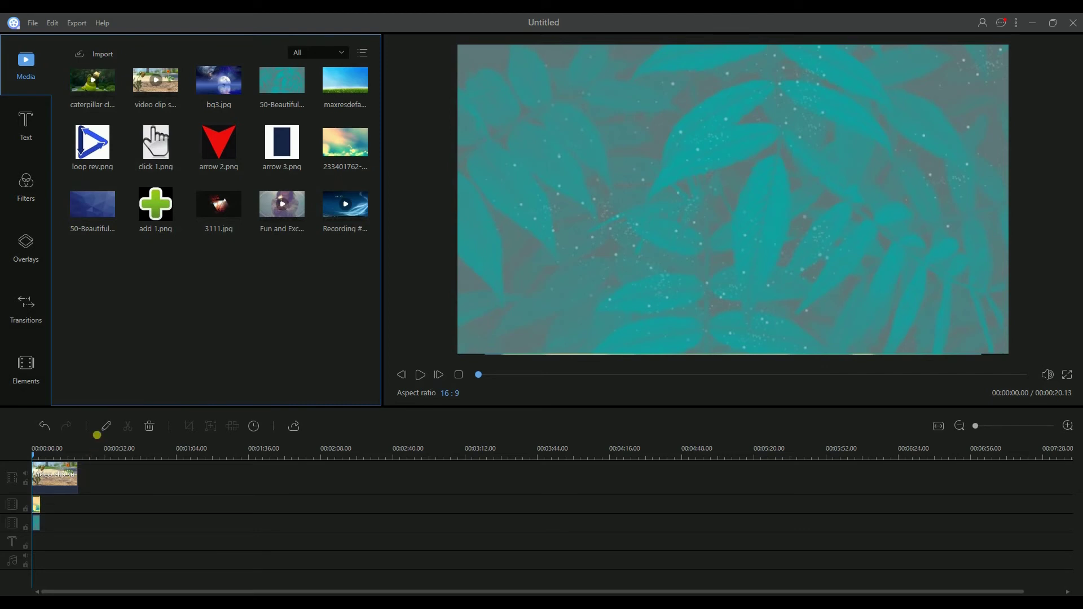
Step: Mask the bokeh overlay with a crown shape, shrunk and placed low in the centre
click(106, 427)
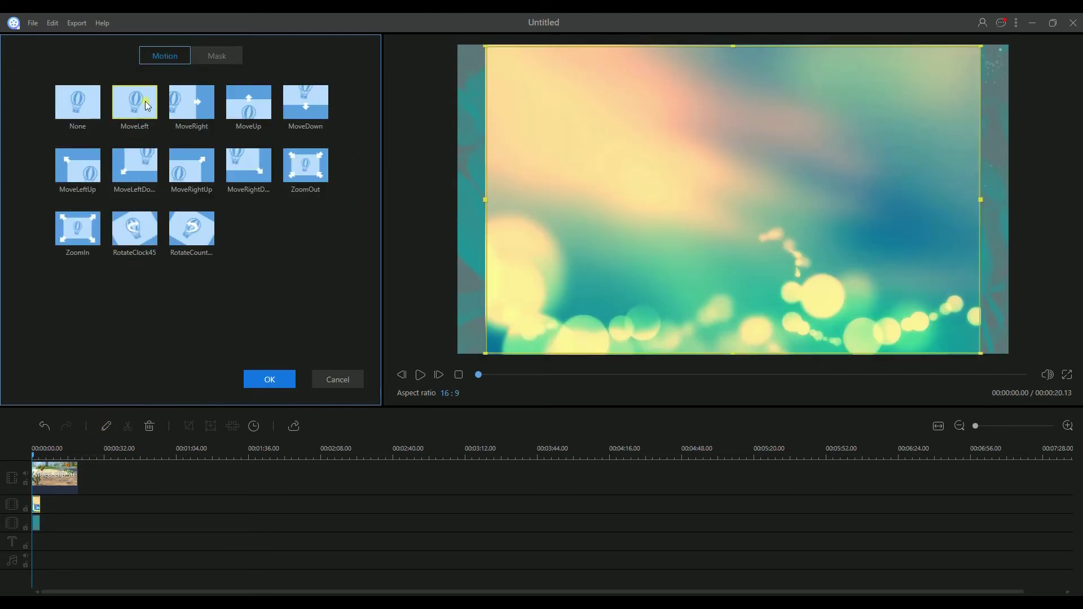
click(220, 60)
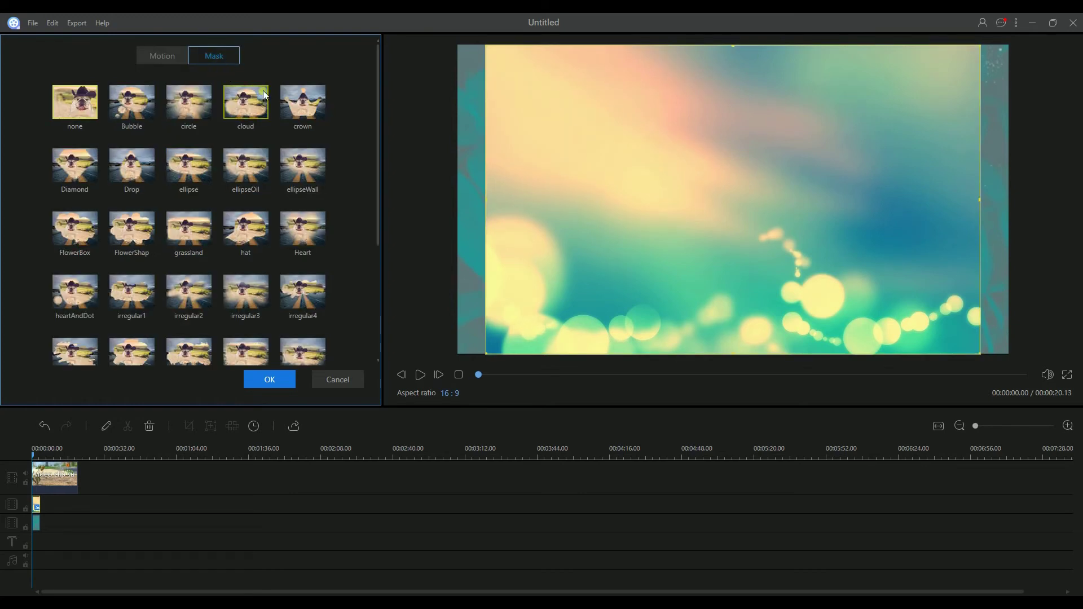
click(293, 109)
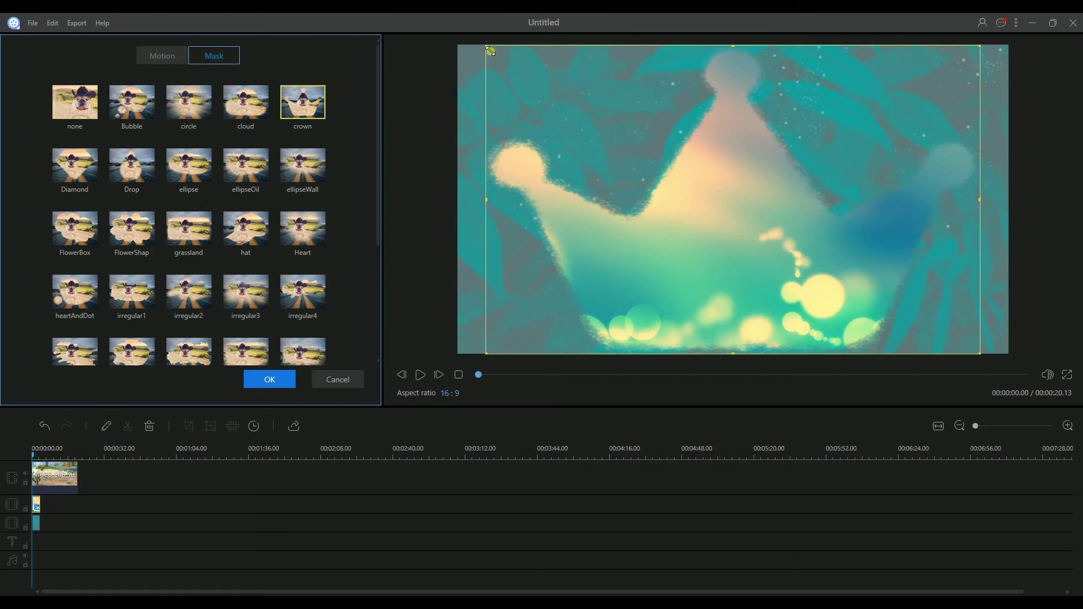
drag(486, 45, 789, 245)
drag(896, 312, 744, 291)
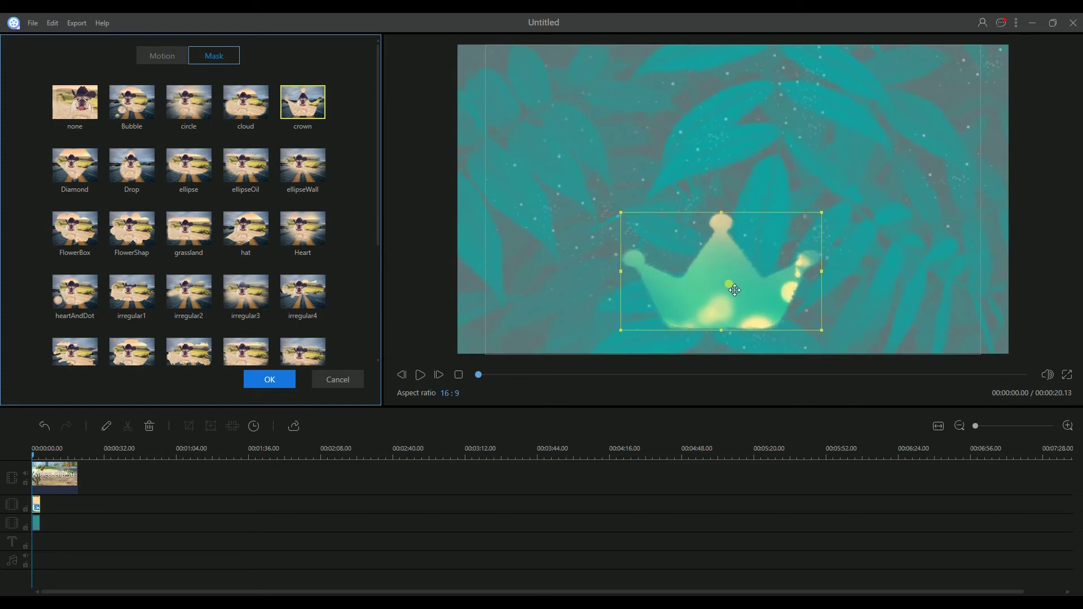
click(270, 380)
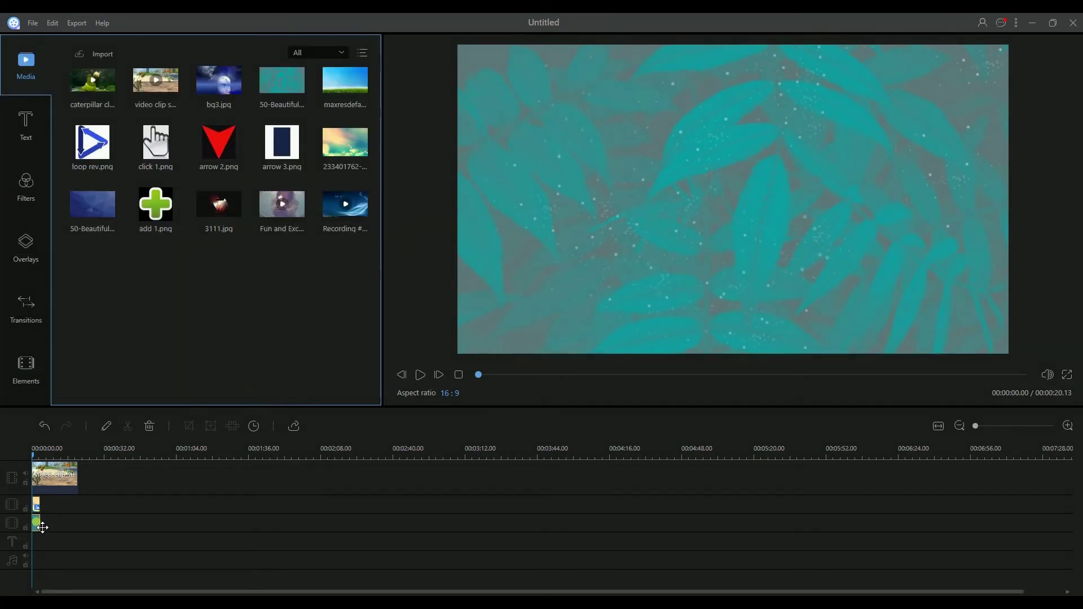
Step: Apply a shrunken ellipse mask to the teal leaf overlay, placed in the upper middle of the frame
click(106, 426)
click(305, 102)
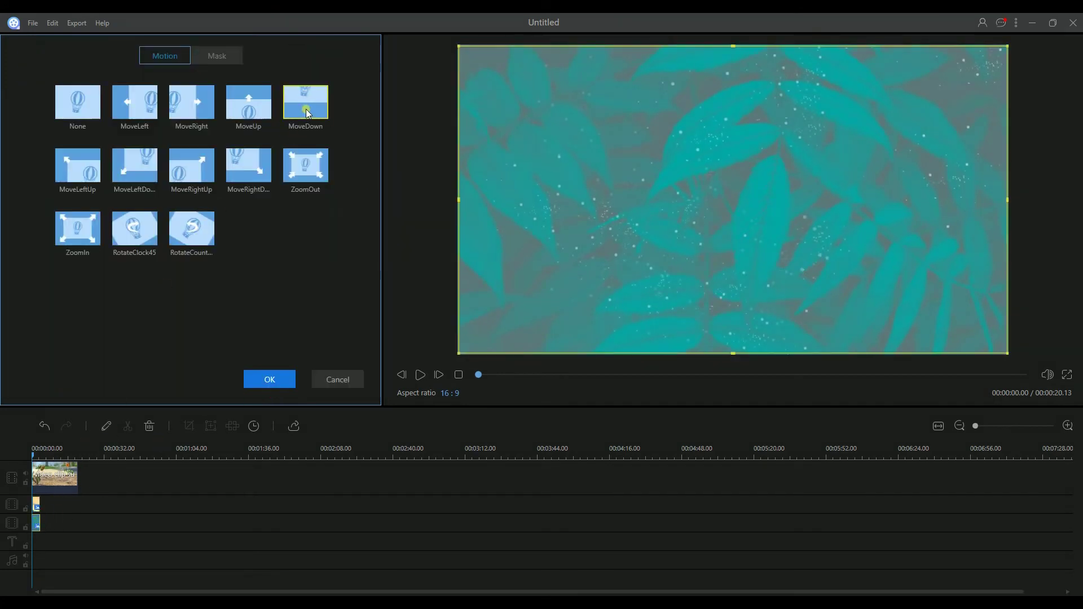
click(218, 62)
click(188, 173)
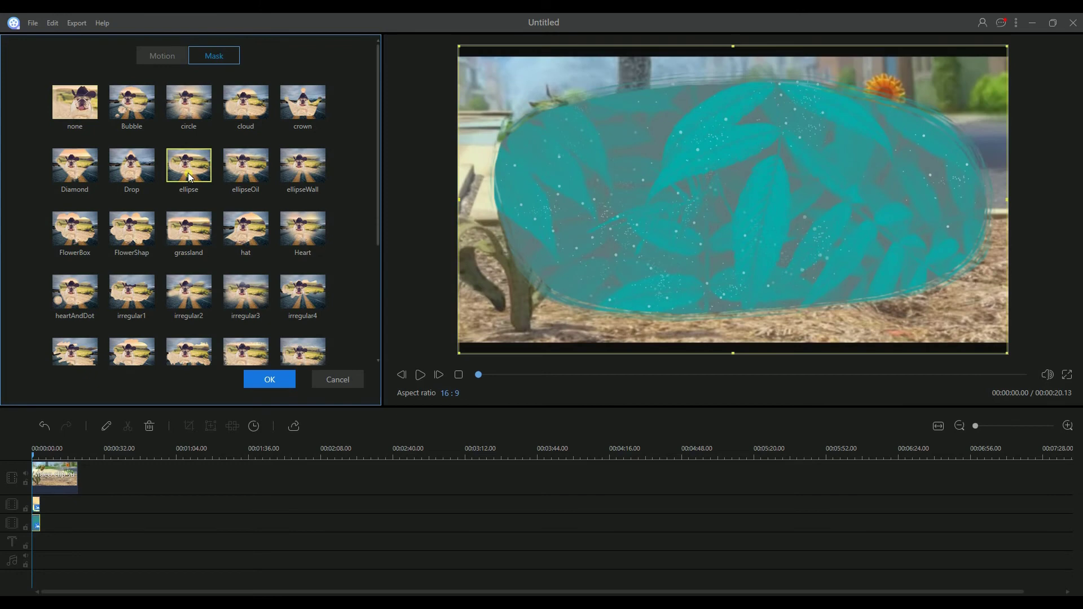
drag(459, 46, 757, 229)
drag(805, 261, 721, 134)
click(269, 380)
Step: Preview both masked overlays, then bring up export settings for MP4 MyVideo_14 at 1280 x 720
click(442, 514)
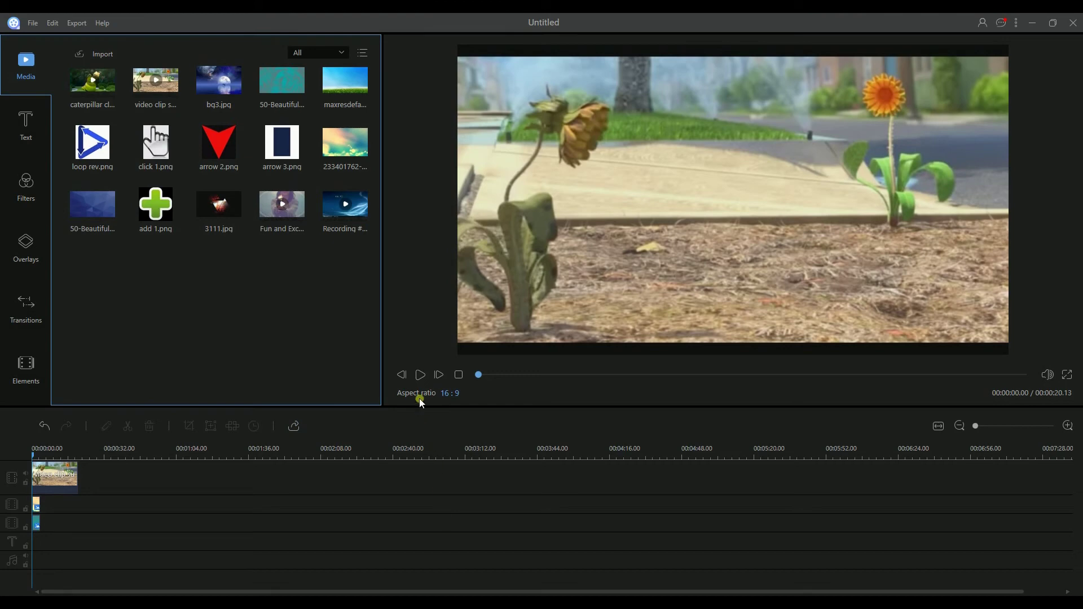
click(425, 381)
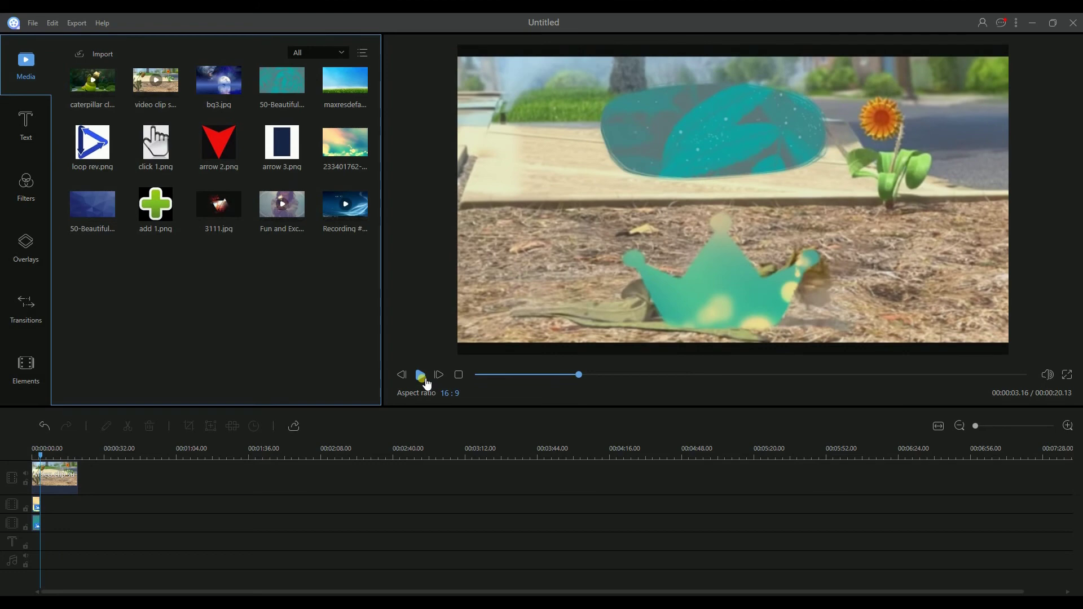
click(380, 397)
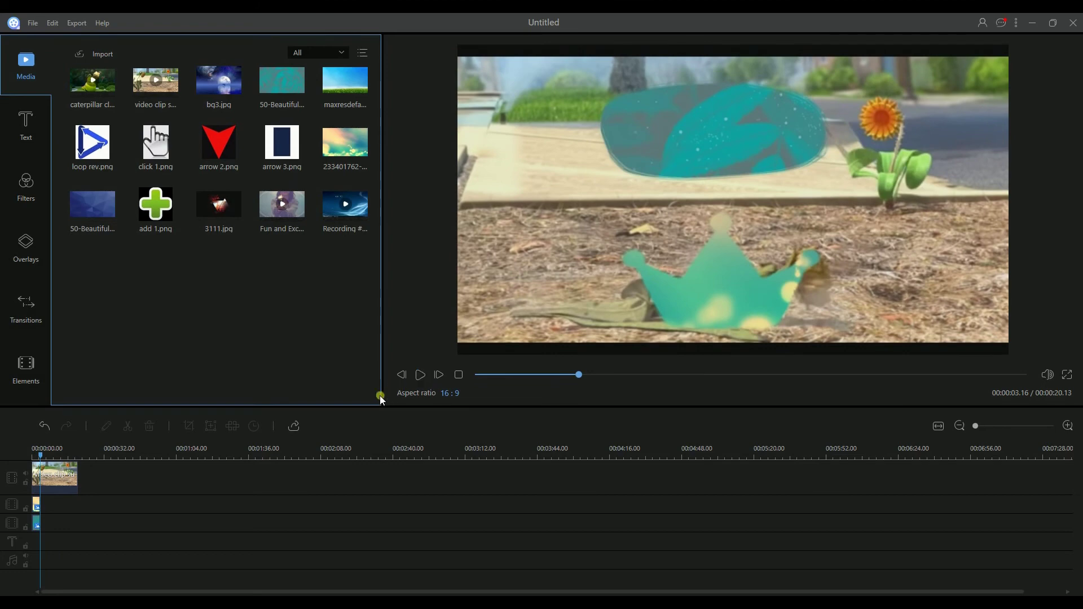
click(298, 427)
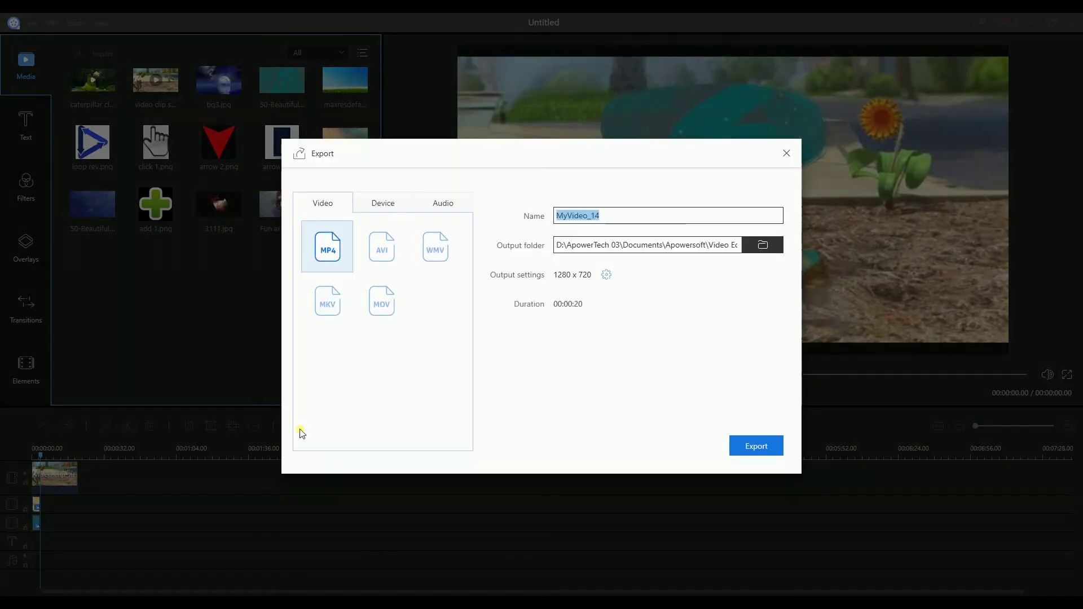
Step: Export the garden composition as the MP4 MyVideo_14 and open its output folder
click(746, 444)
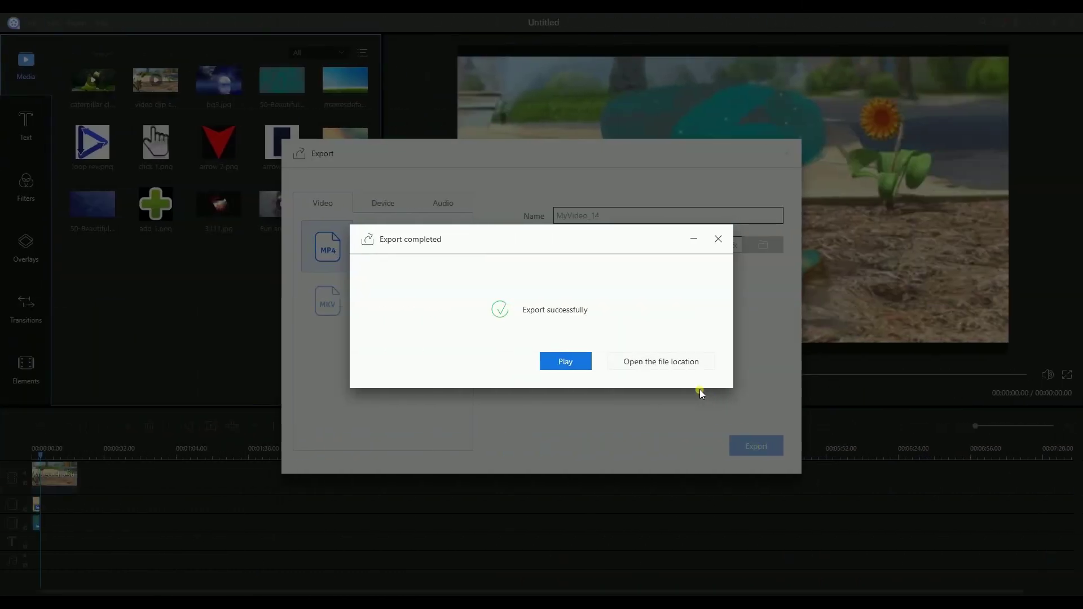
click(676, 368)
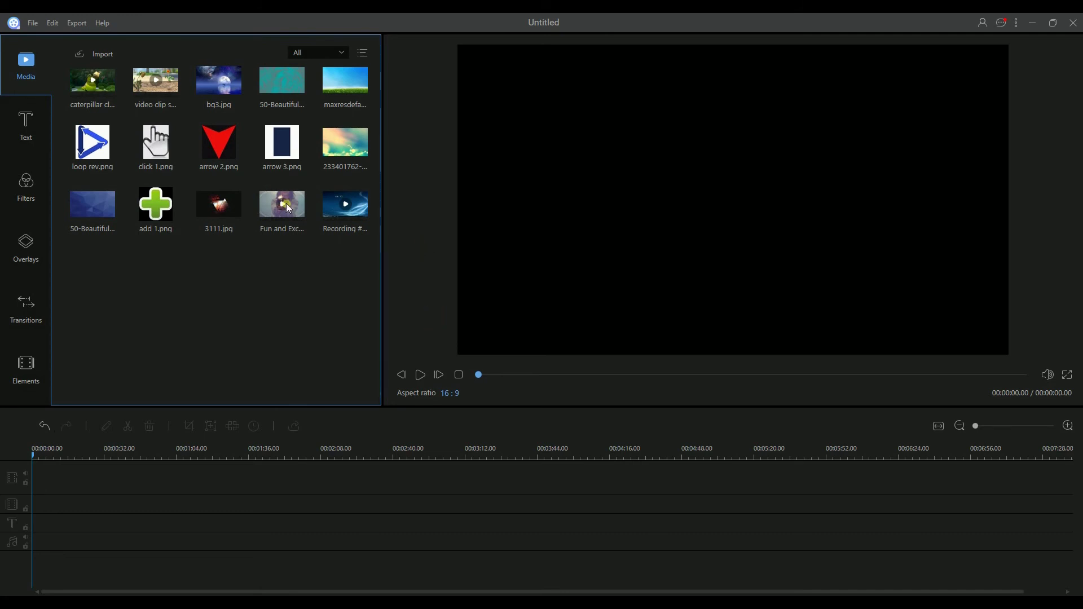
Step: Overlay a hearts element on the caterpillar clip, preview it, and bring up export settings for MyVideo_13
click(121, 104)
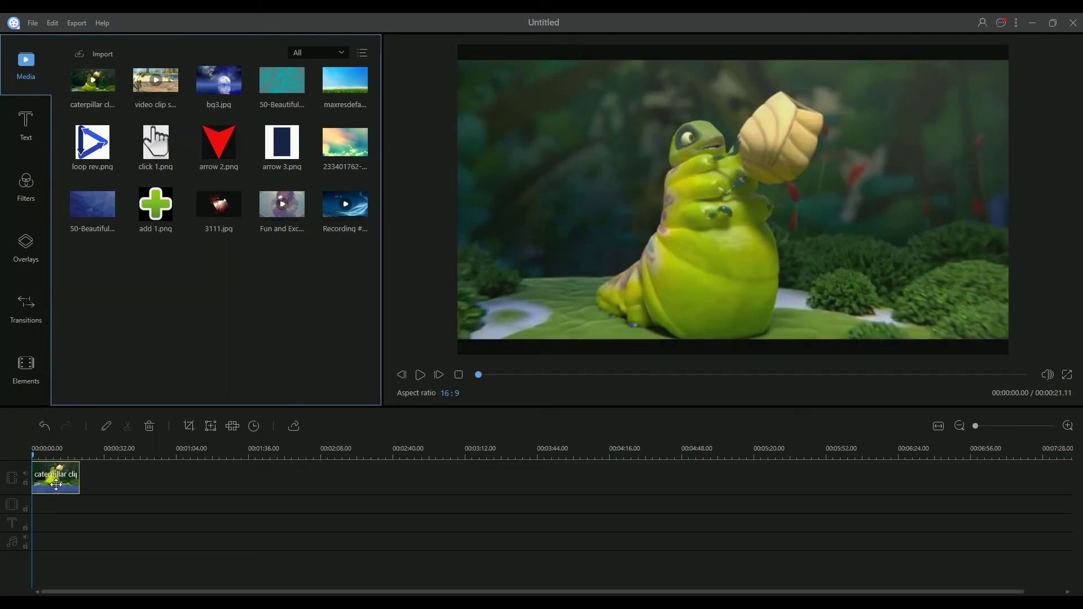
click(26, 363)
drag(156, 121, 39, 527)
click(375, 558)
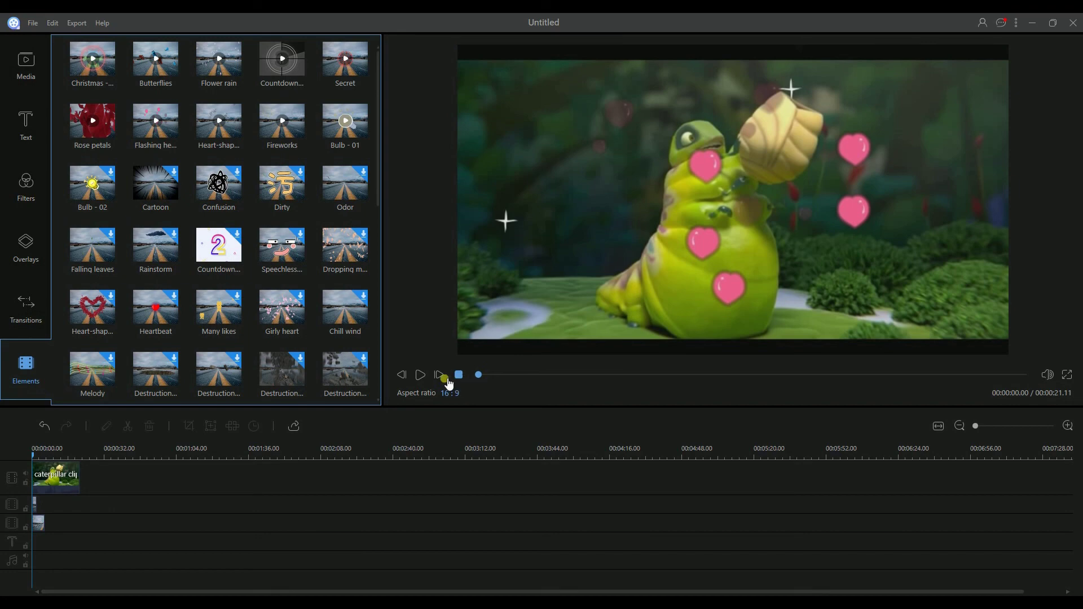
click(430, 379)
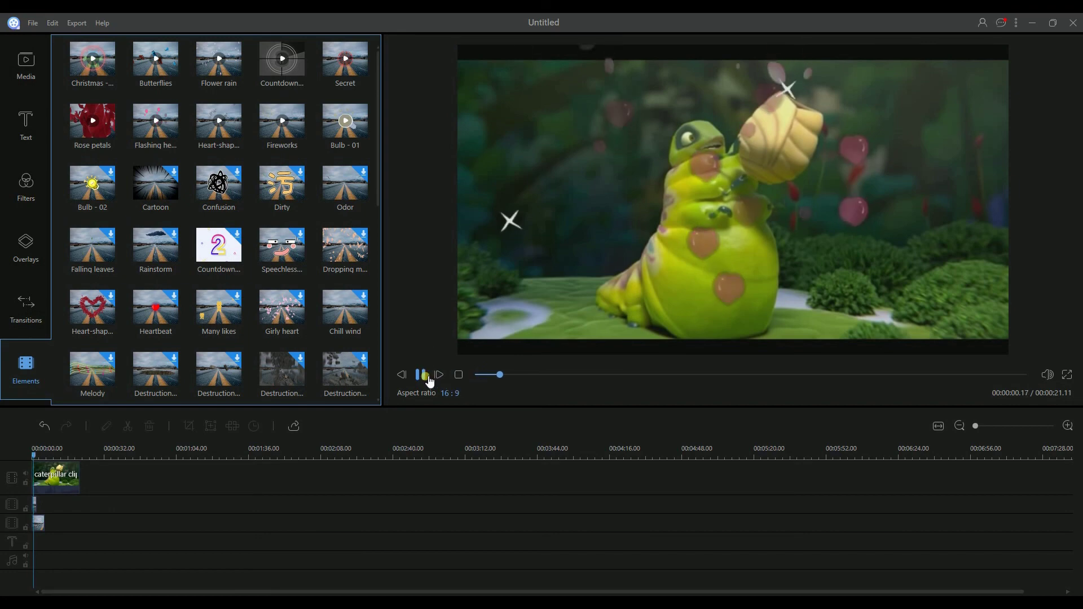
click(430, 379)
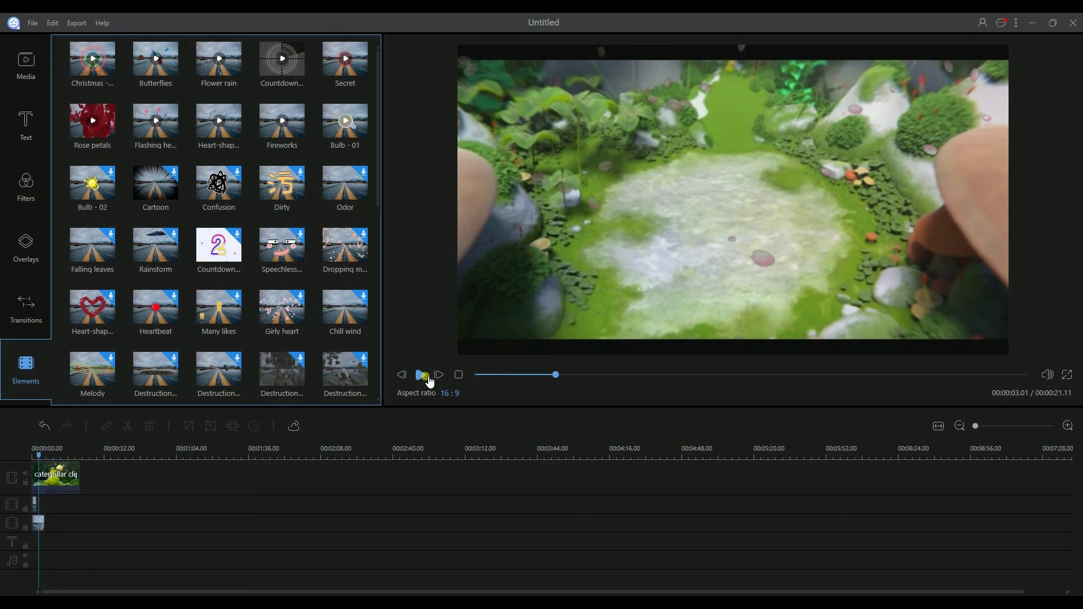
click(295, 427)
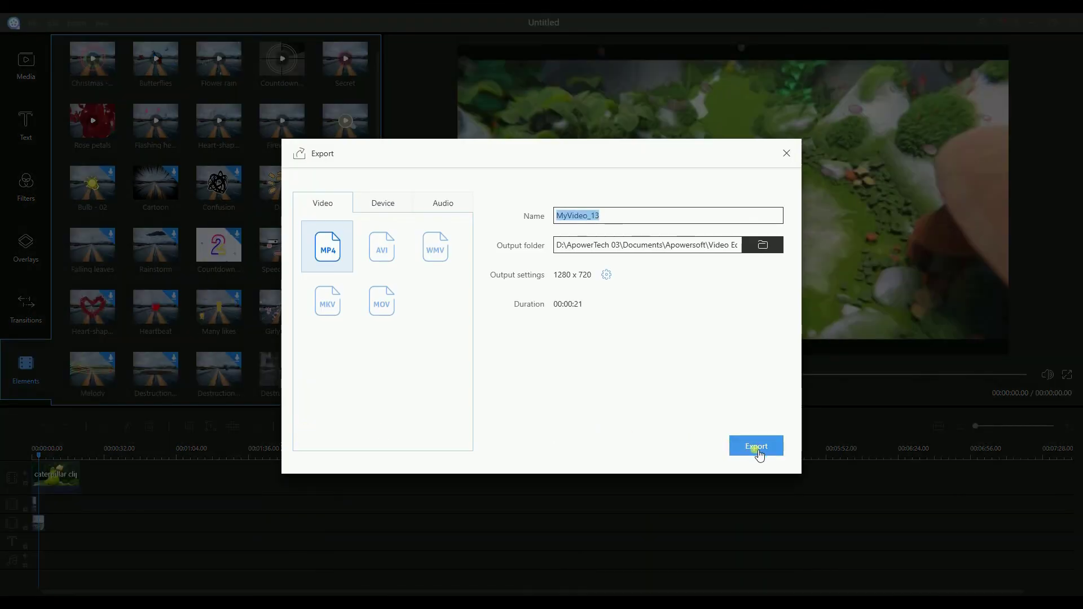
Step: Export the caterpillar video as the MP4 MyVideo_13 and open its Output folder
click(757, 451)
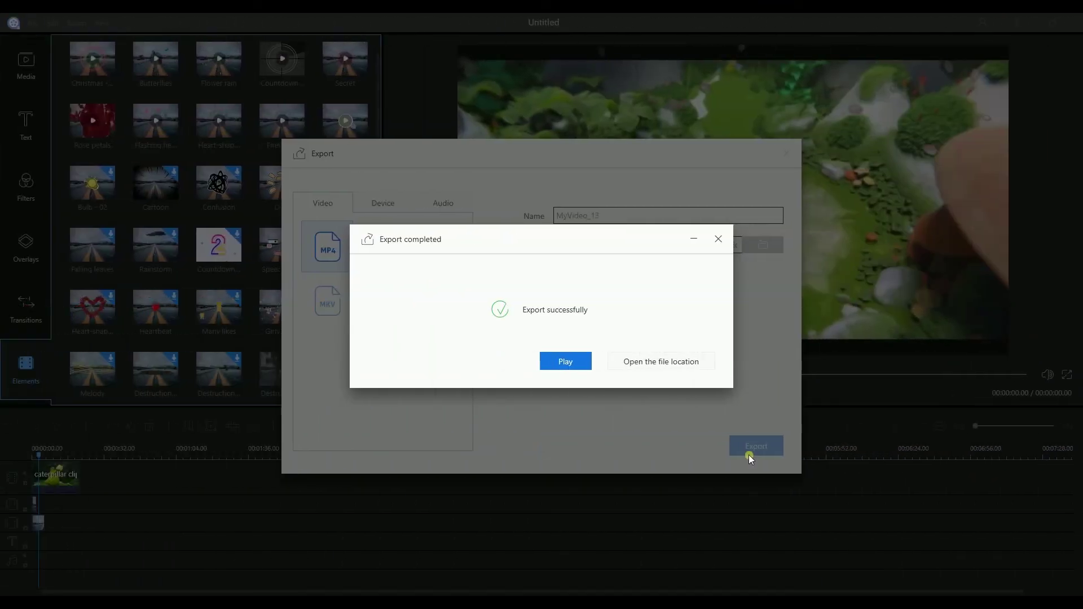
click(670, 365)
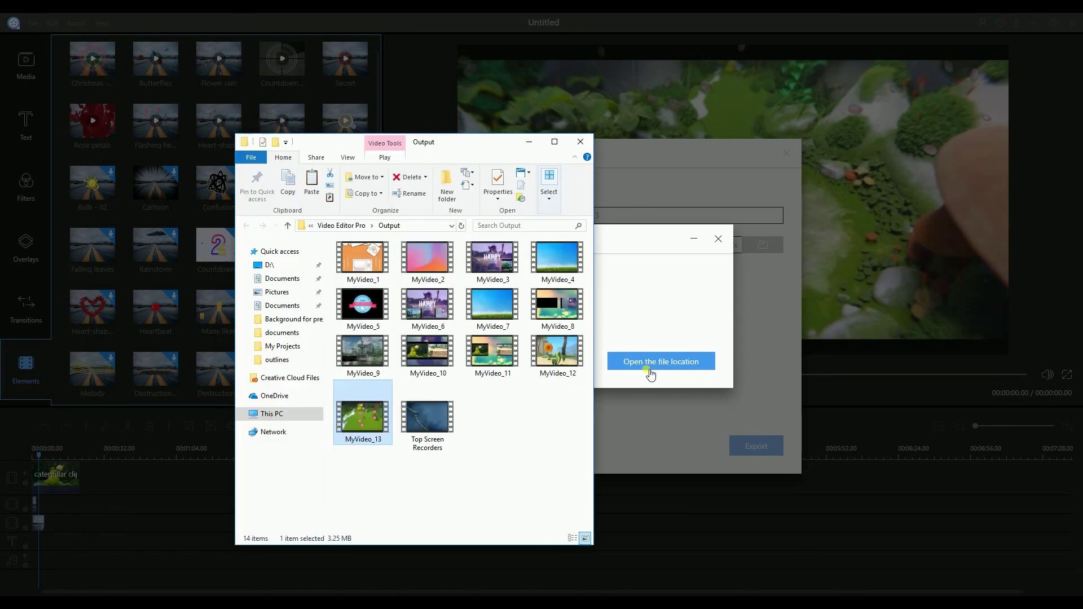